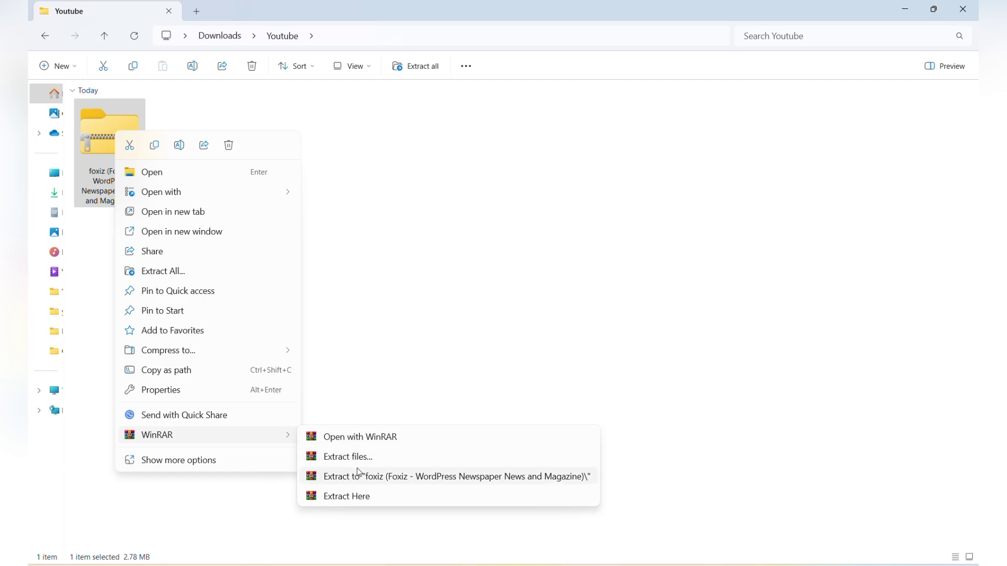
Extract the Foxiz theme archive into a folder of the same name and select the foxiz zip inside its foxiz-v2.4.2 folder
left_click(360, 475)
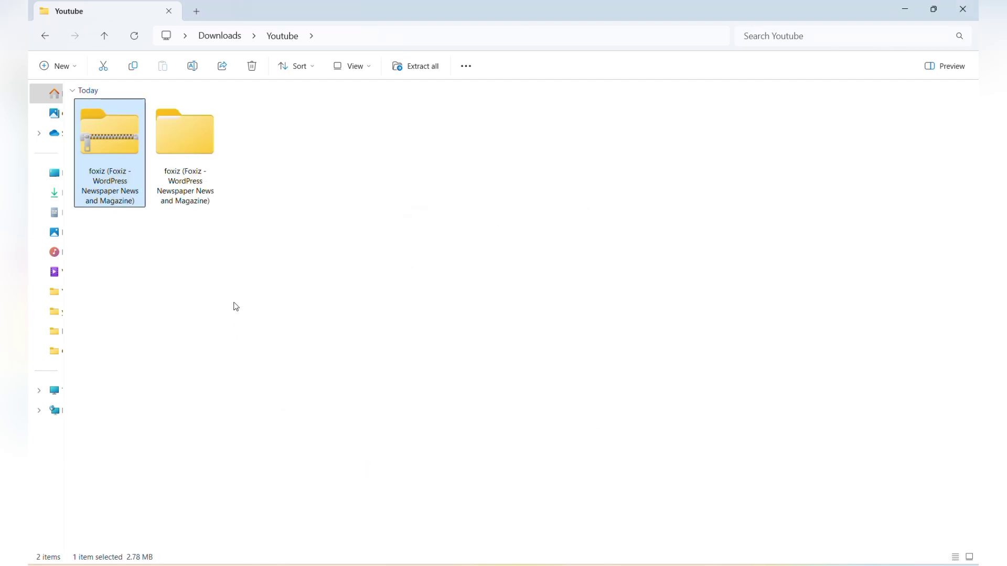
double_click(196, 140)
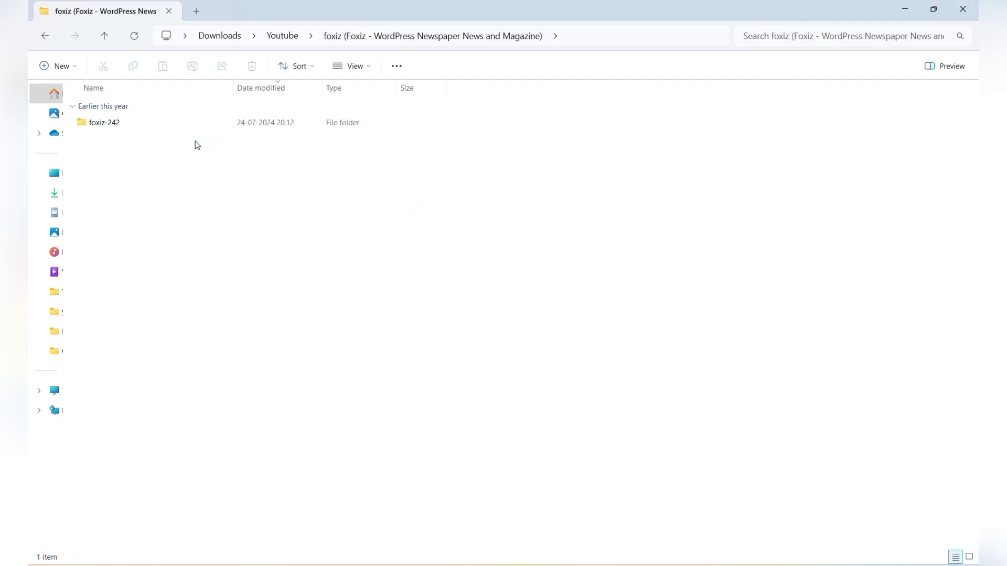
double_click(163, 131)
left_click(166, 132)
double_click(165, 131)
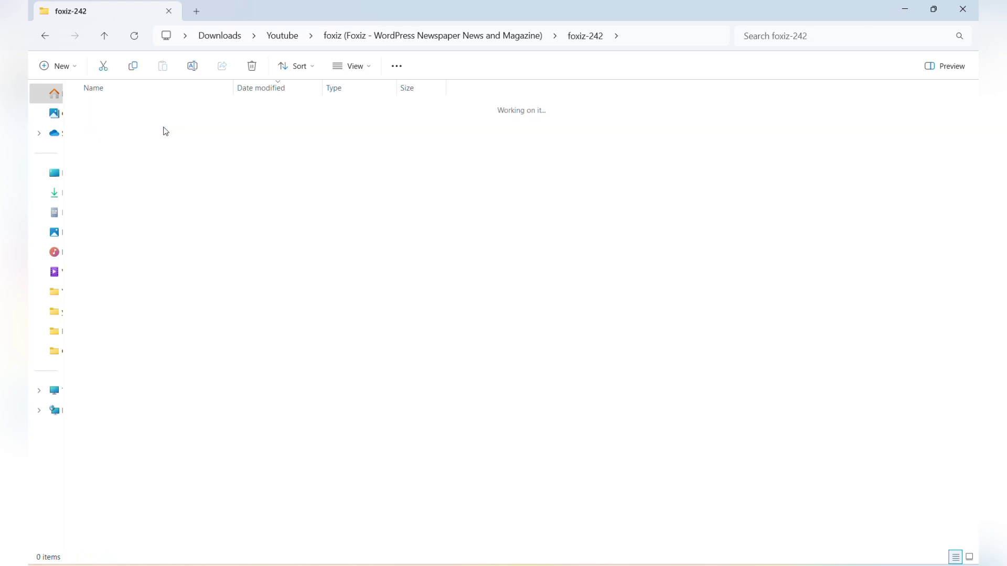
double_click(166, 131)
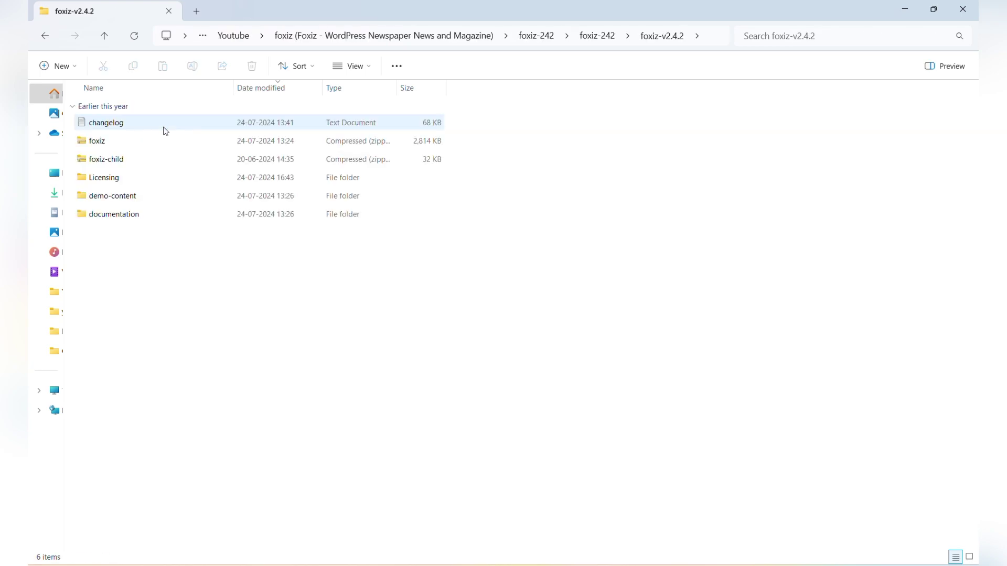
key("ctrl+shift+2")
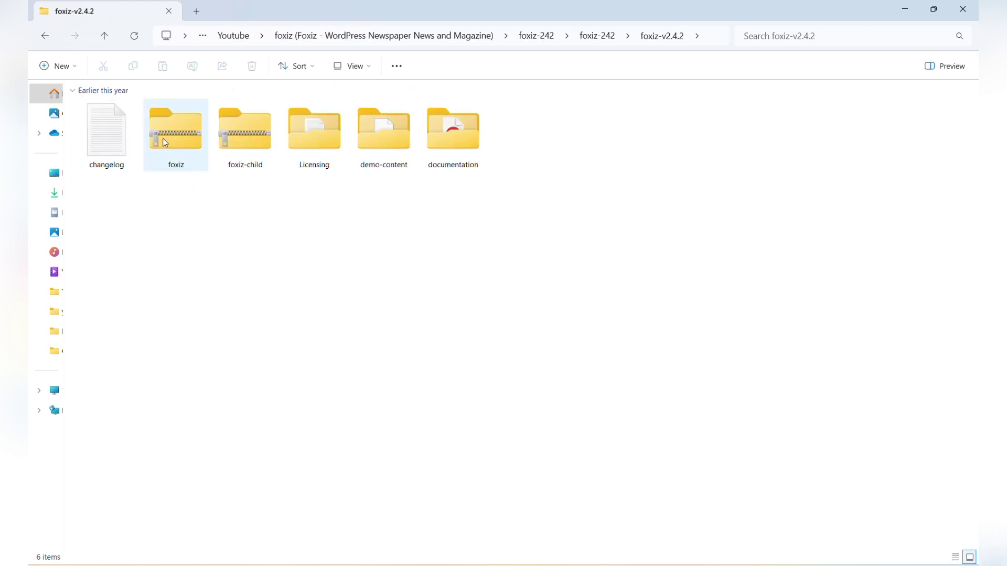
left_click(163, 137)
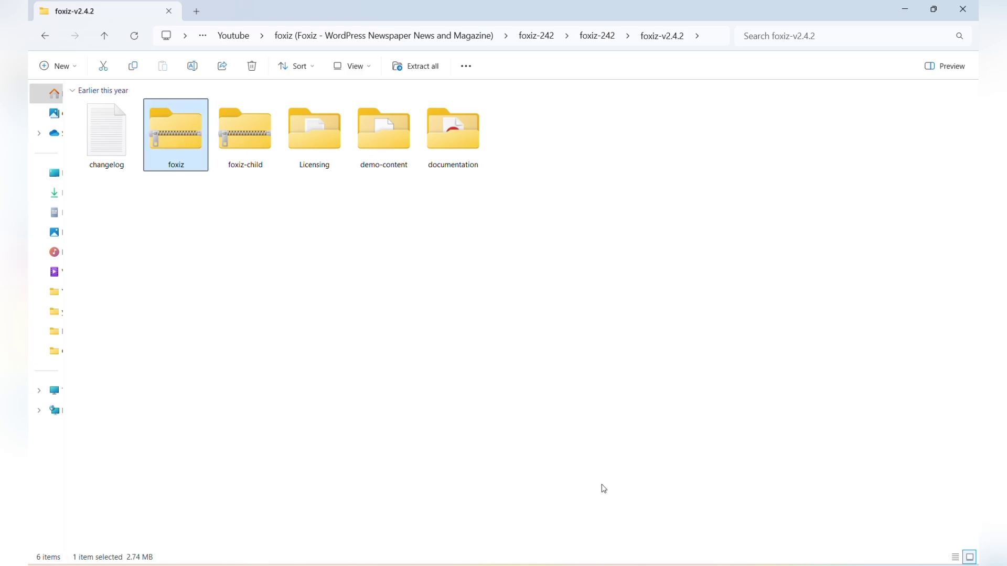
Switch to the WordPress dashboard in the browser and open the upload form for adding a new theme
left_click(656, 508)
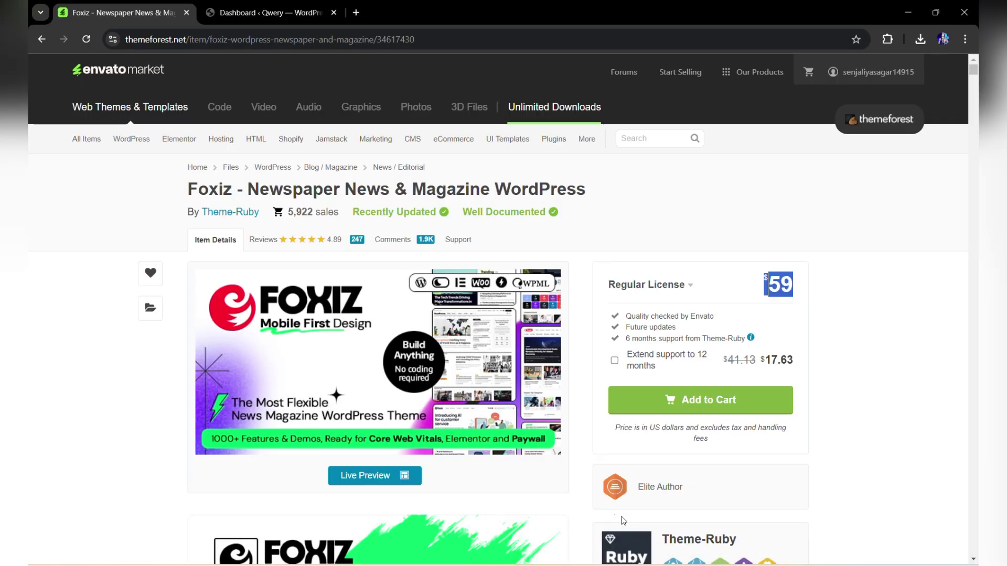
left_click(270, 12)
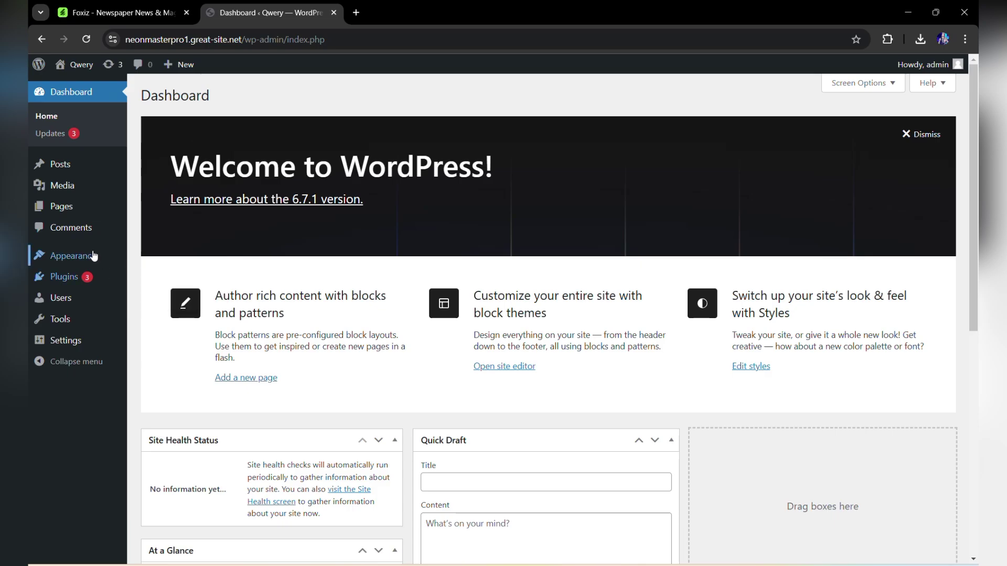
mouse_move(79, 256)
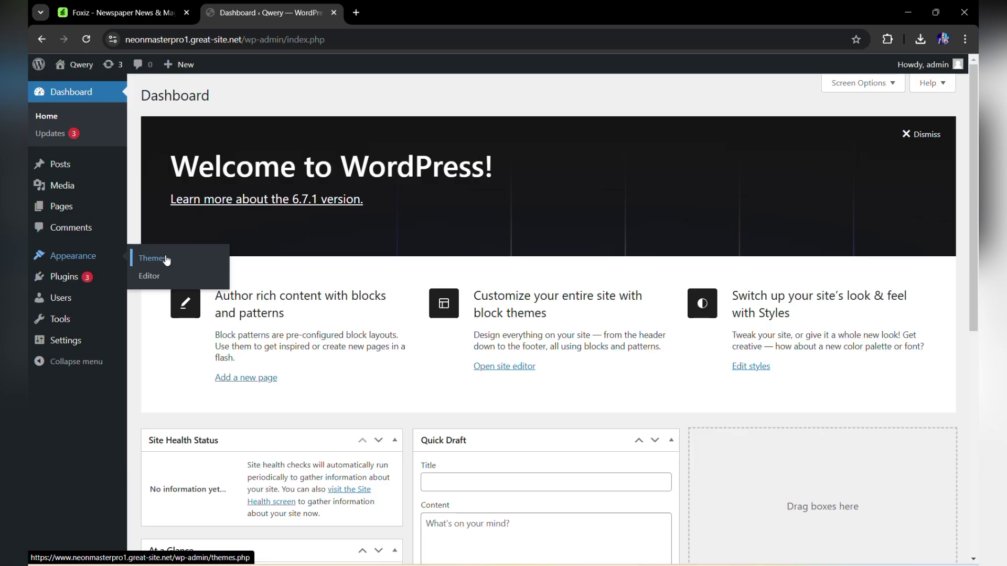
left_click(166, 259)
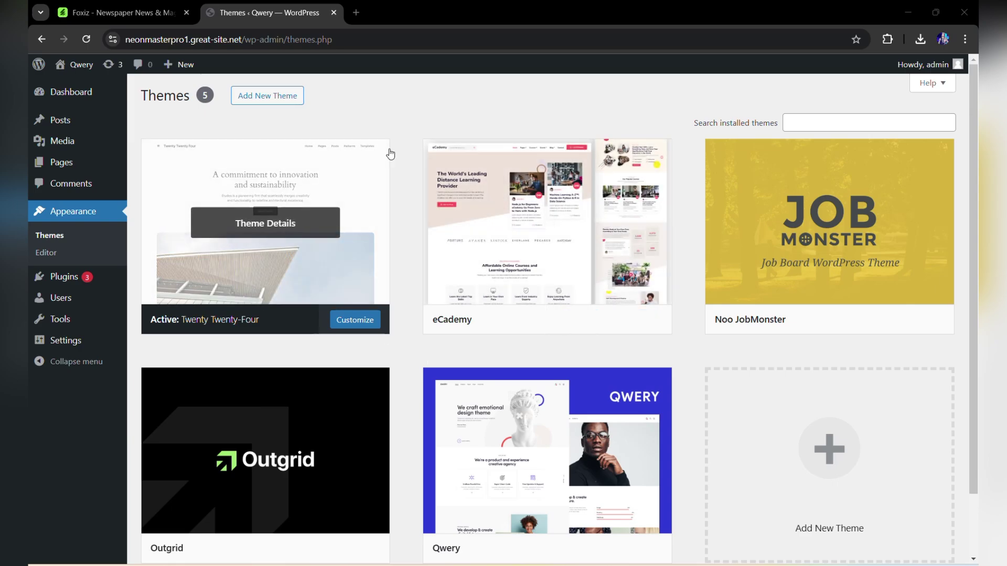
left_click(292, 99)
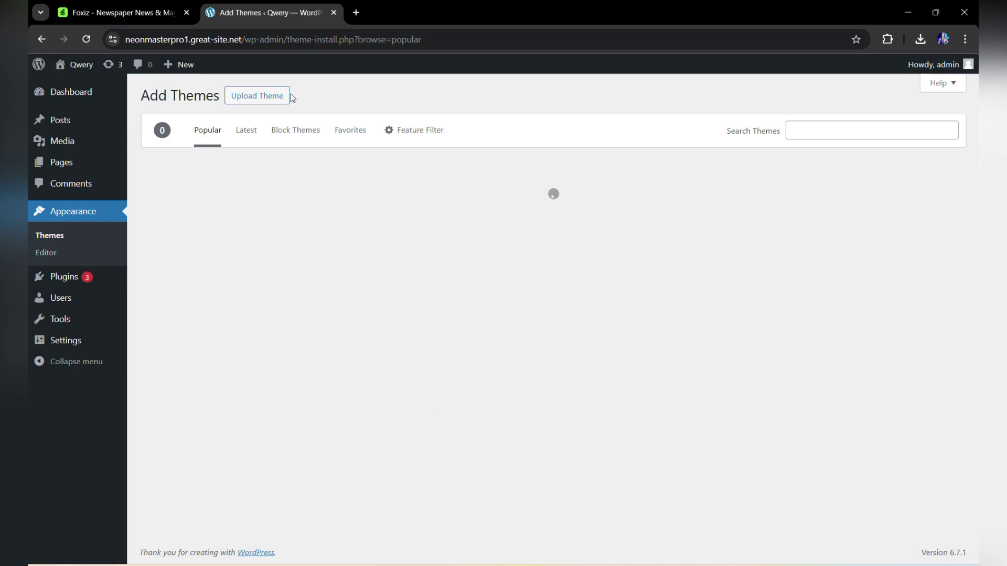
left_click(269, 98)
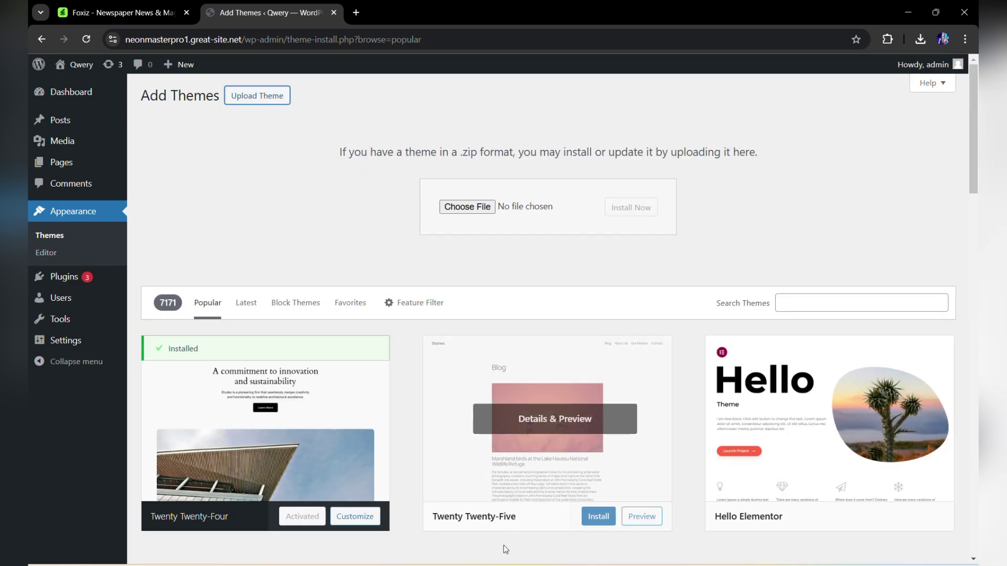
Supply foxiz.zip from the foxiz-v2.4.2 folder as the theme file and install it
left_click(504, 563)
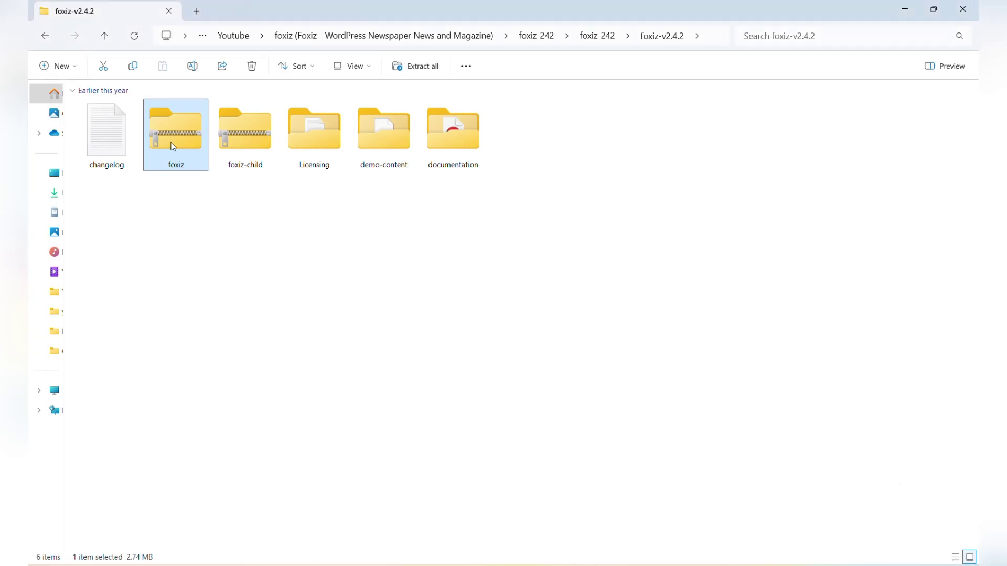
left_click_drag(173, 146, 466, 209)
key("alt+Tab")
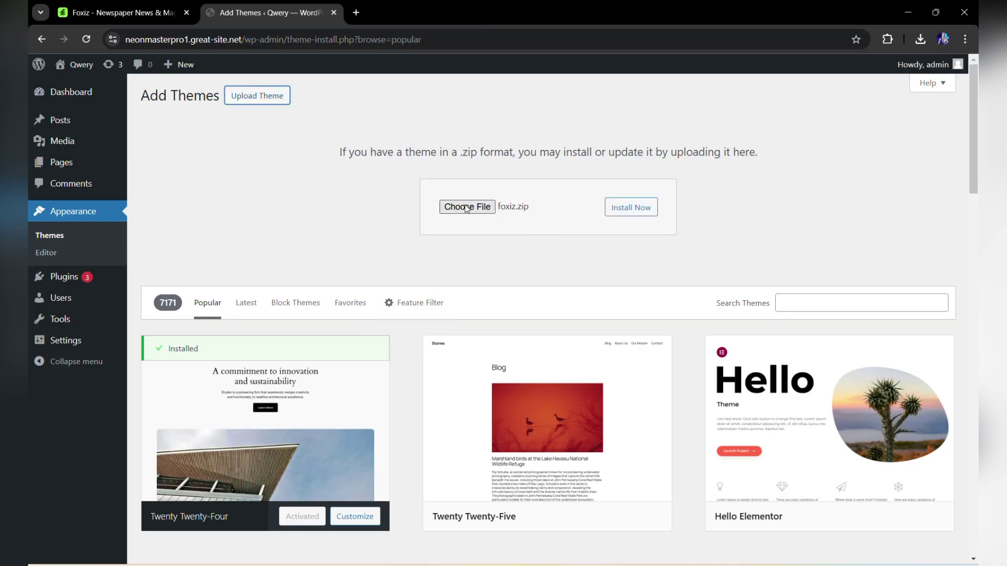
left_click(628, 208)
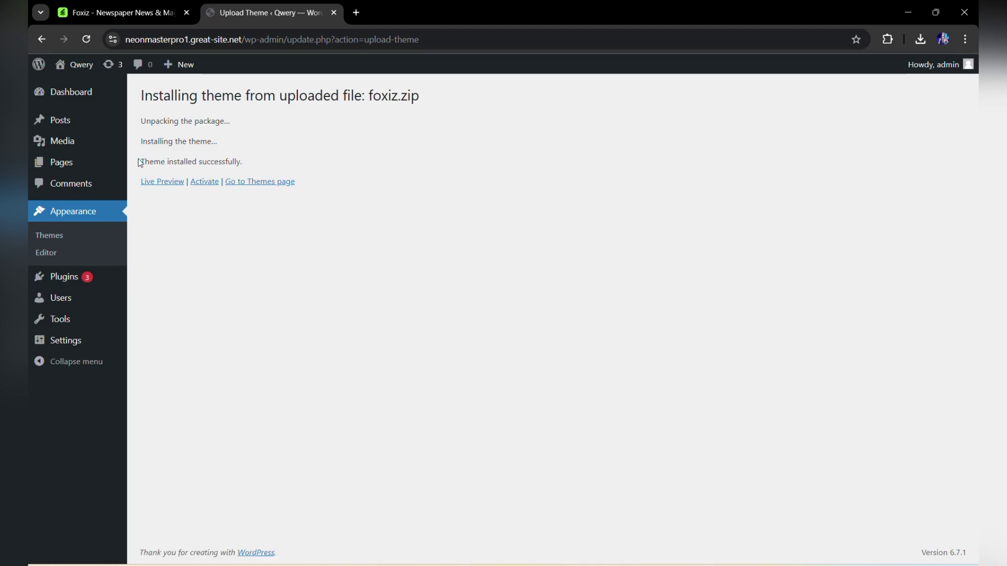
Activate the uploaded Foxiz theme and open its list of required plugins
left_click_drag(139, 162, 208, 190)
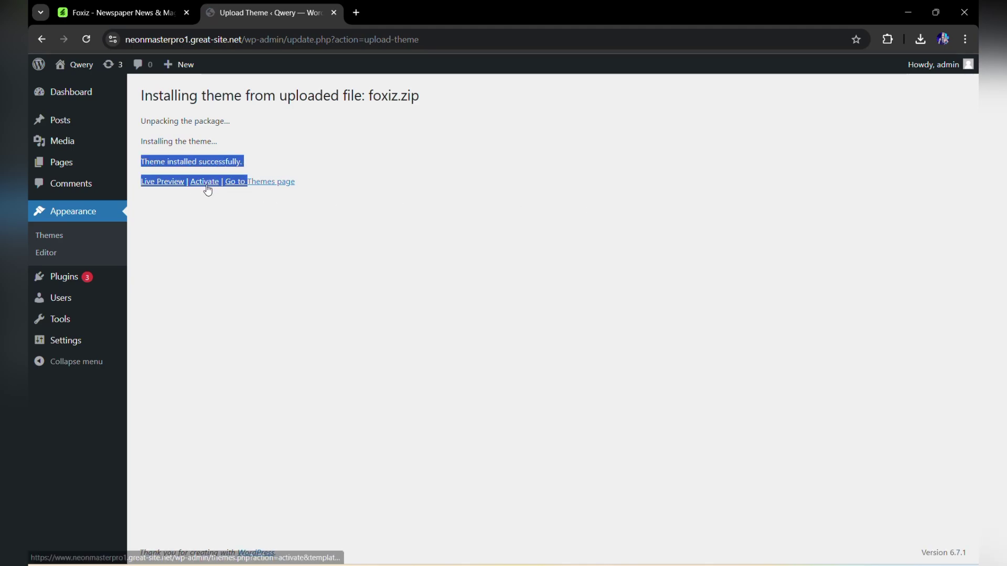
left_click(208, 188)
left_click(263, 239)
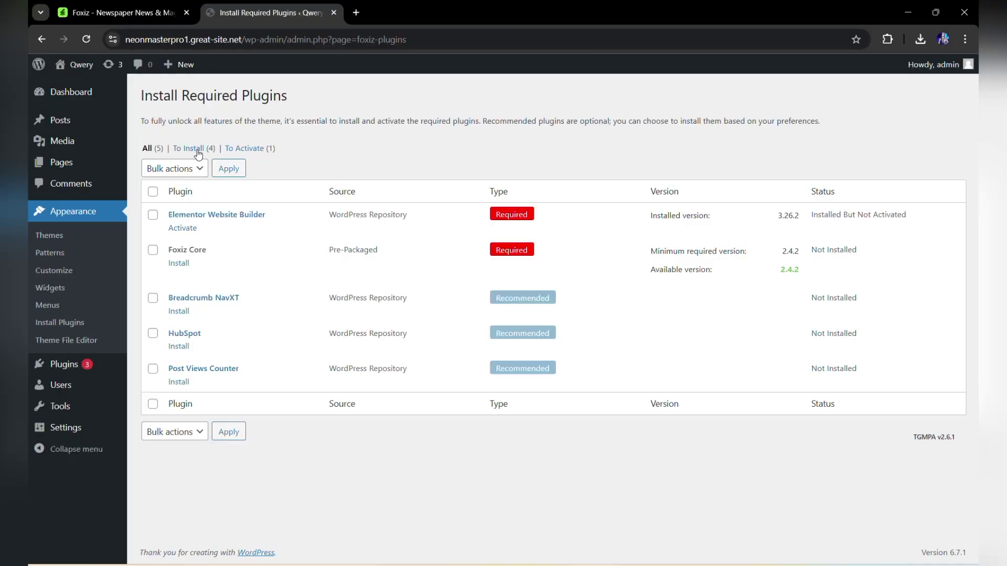
Install the required Foxiz Core plugin and return to the required plugins list
left_click(198, 153)
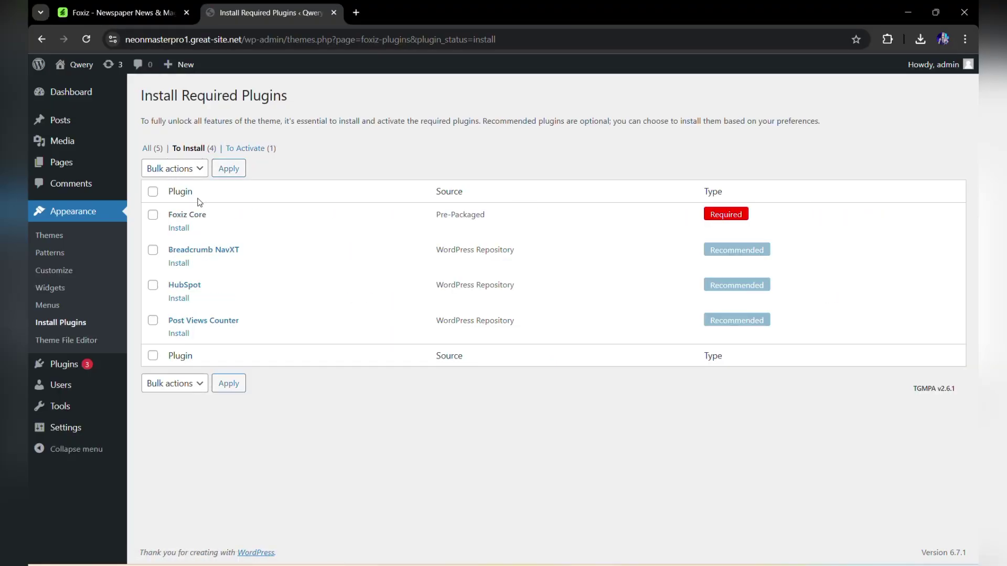
left_click(180, 229)
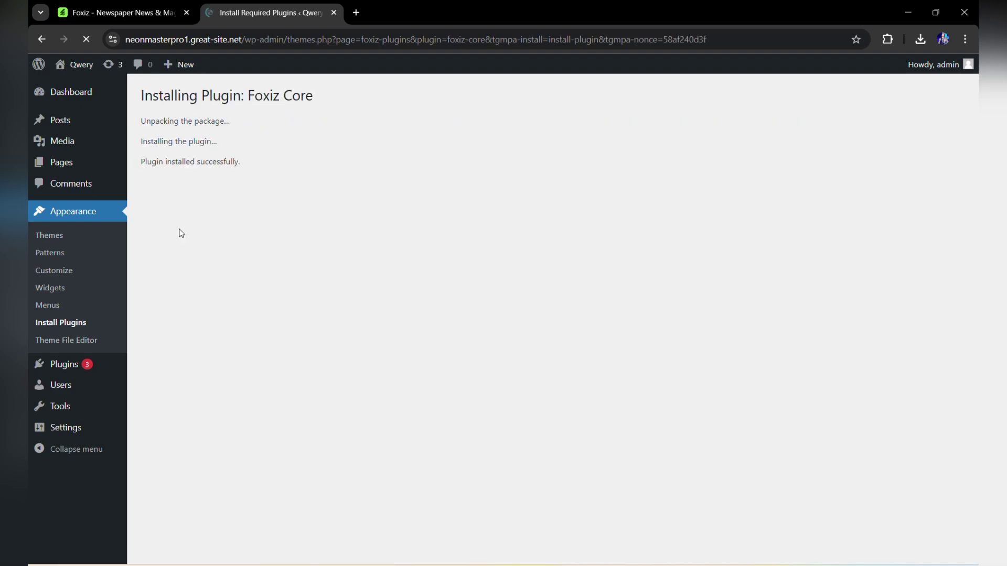
left_click(201, 186)
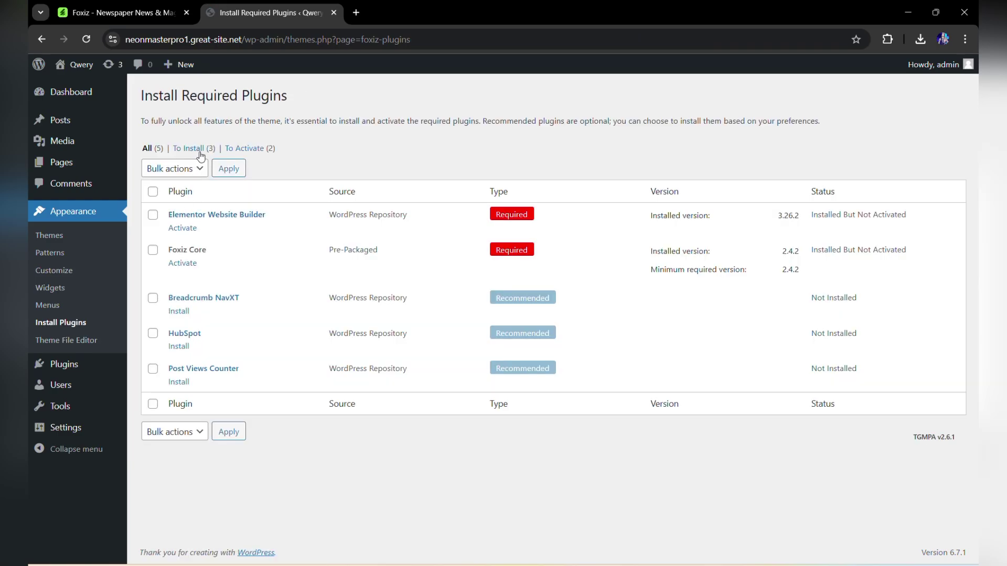
Install the recommended Breadcrumb NavXT, HubSpot and Post Views Counter plugins one by one, returning to the plugin list after each
left_click(178, 312)
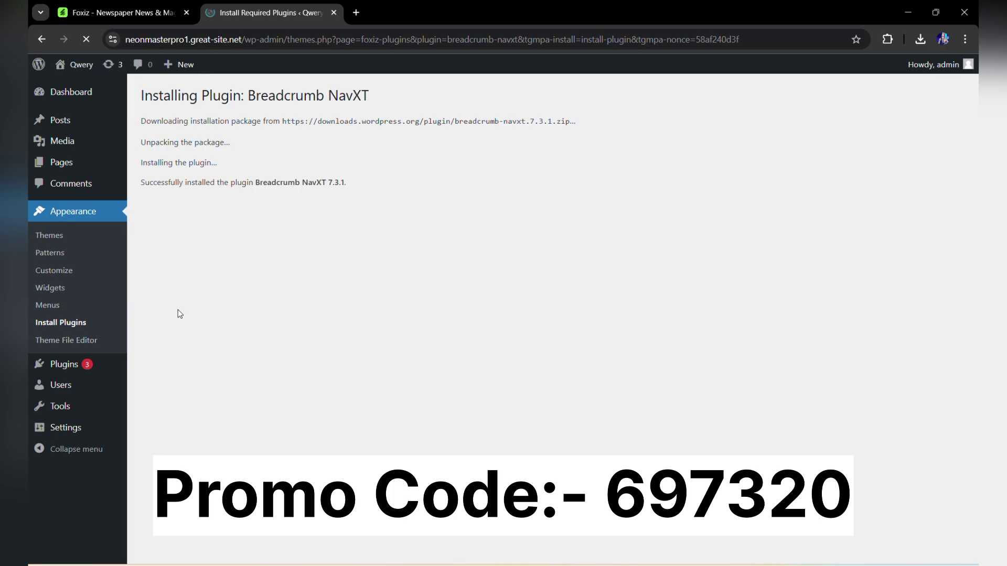
left_click(222, 204)
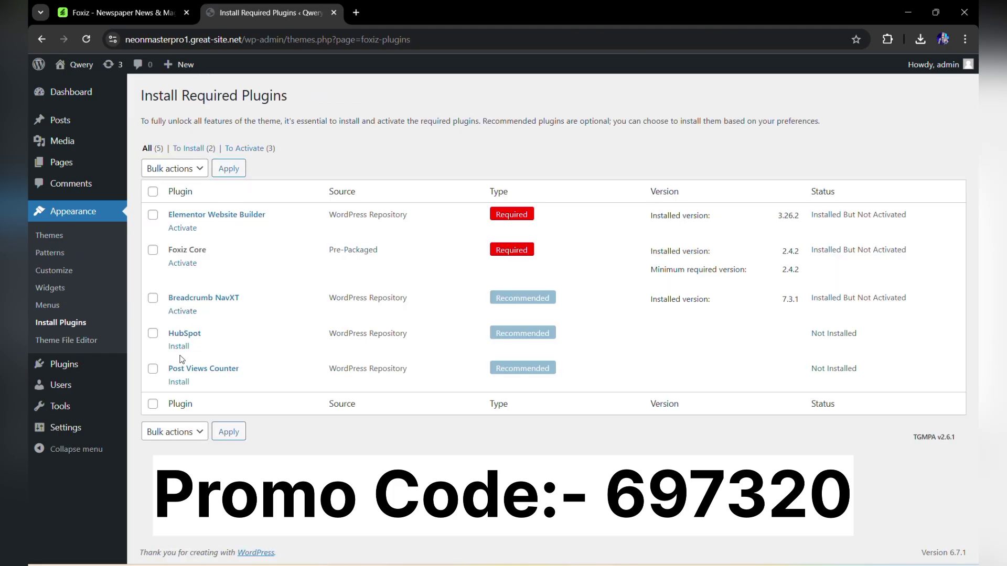
left_click(186, 347)
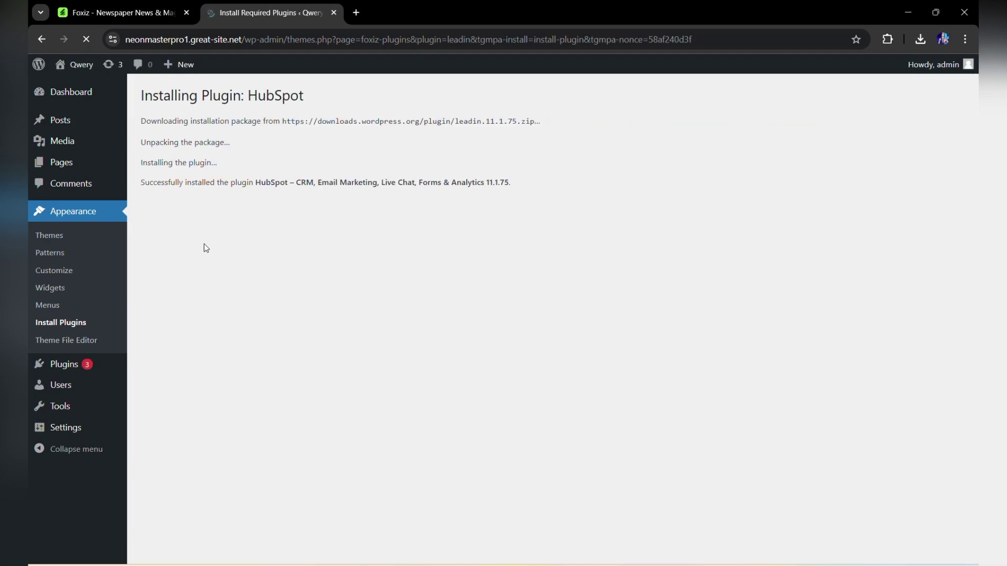
left_click(200, 205)
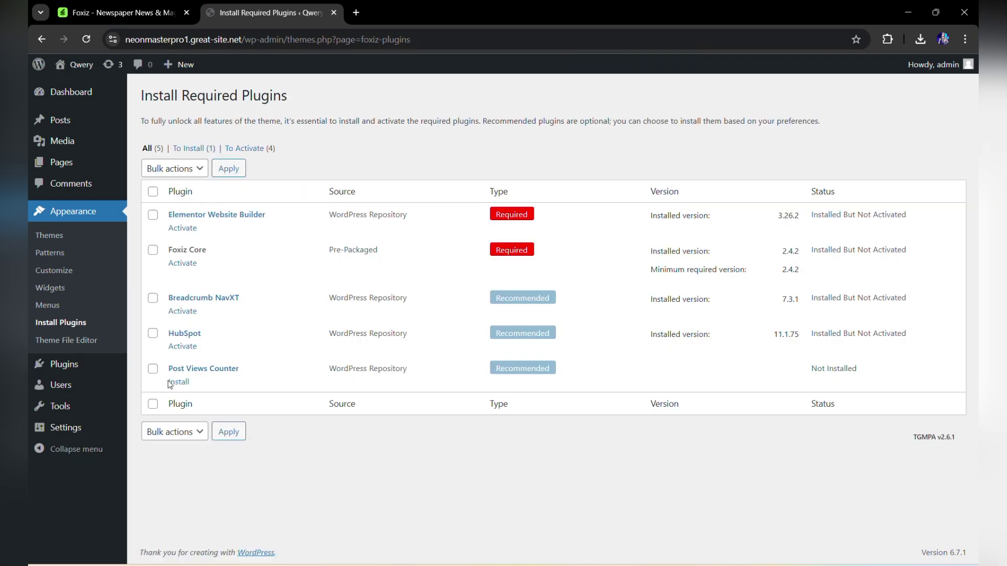
left_click(177, 383)
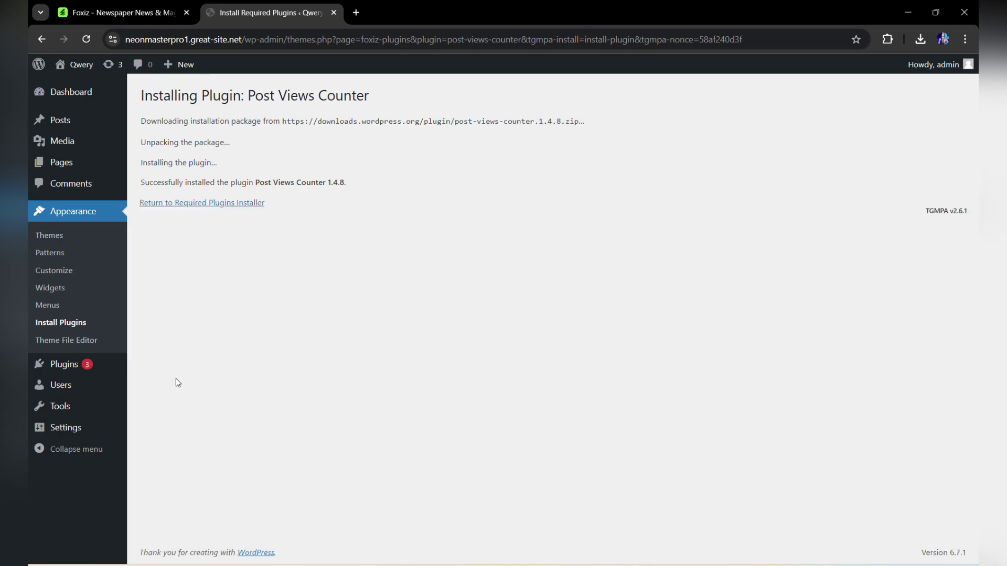
left_click(246, 208)
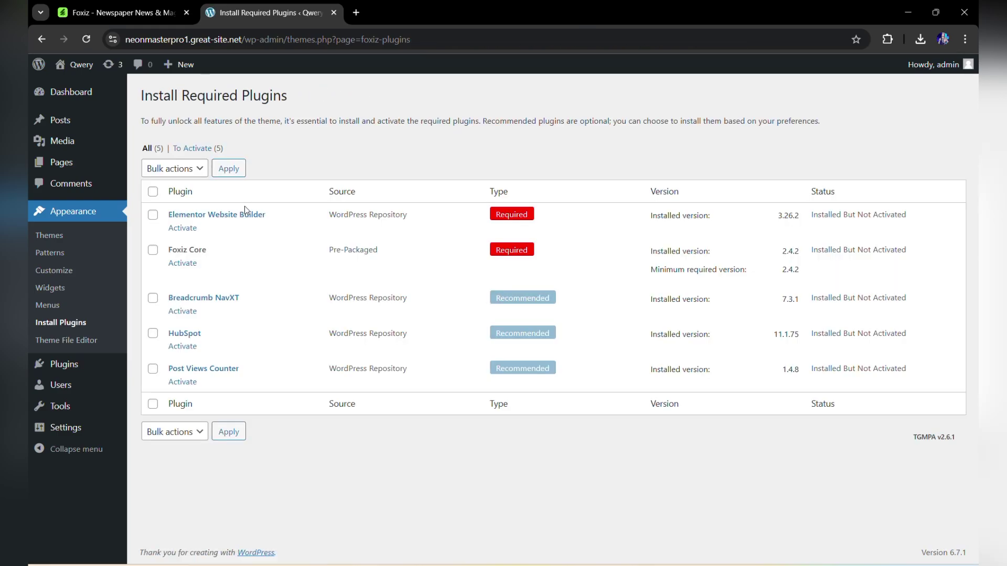
Activate the Elementor Website Builder plugin and leave its onboarding wizard by loading the site's wp-admin address
left_click(186, 228)
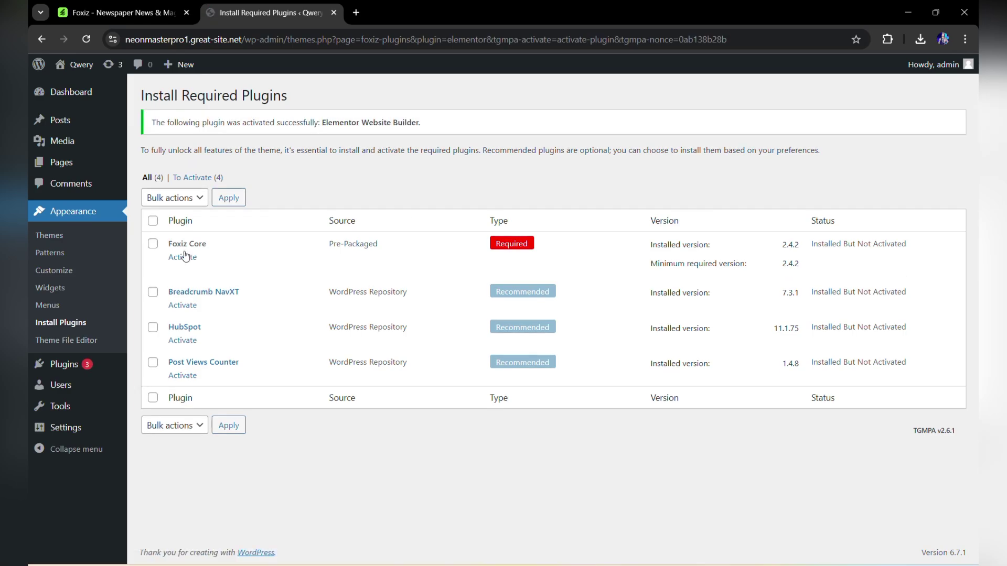
left_click(184, 260)
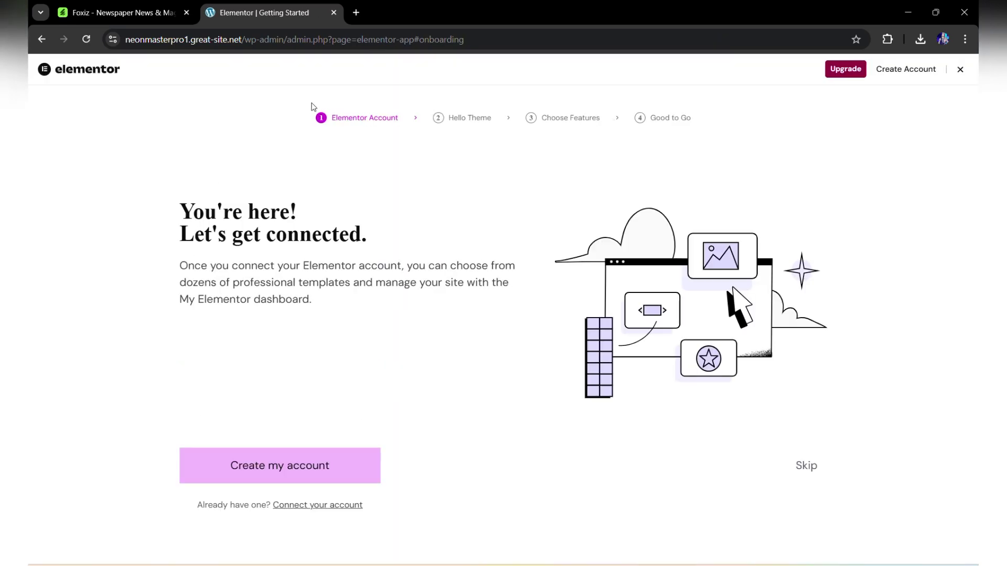
left_click_drag(285, 37, 517, 40)
key("BackSpace")
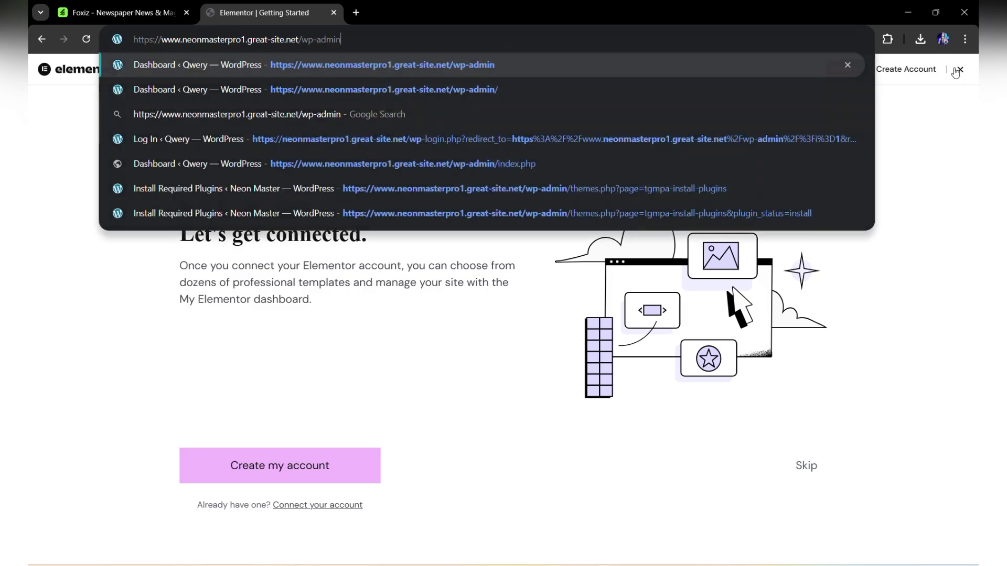
key("Return")
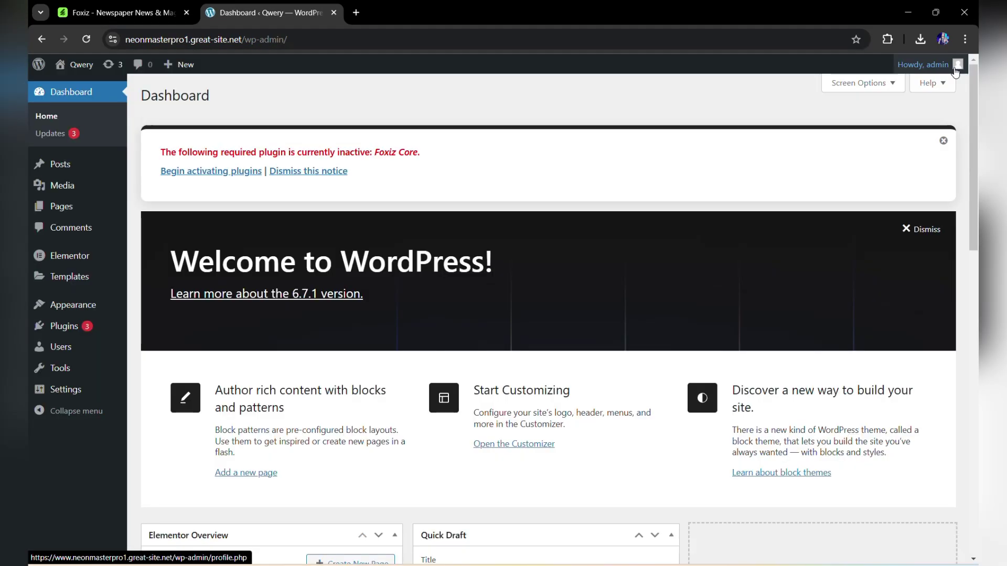
Begin activating the theme's required plugins and activate Foxiz Core
left_click(242, 172)
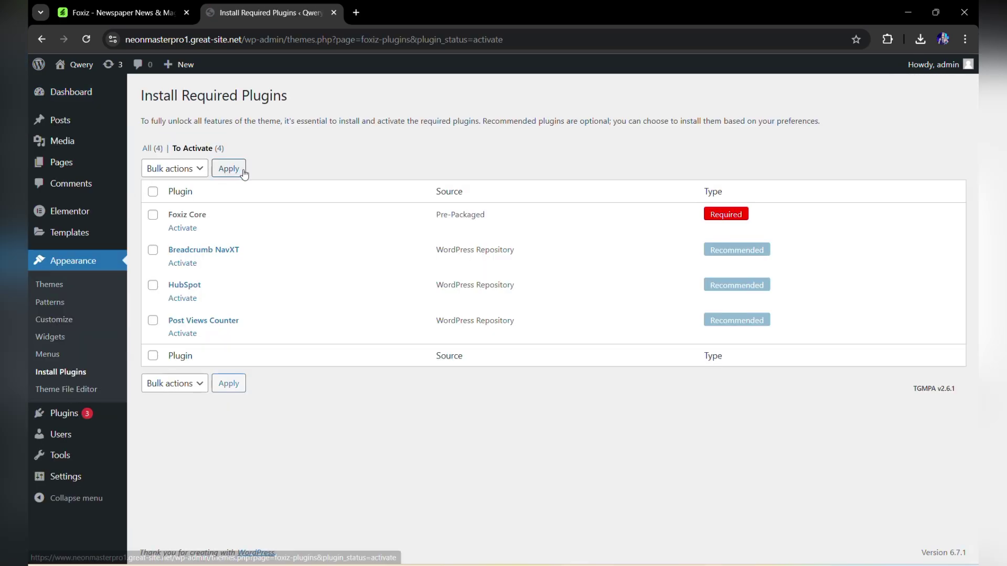
left_click(190, 230)
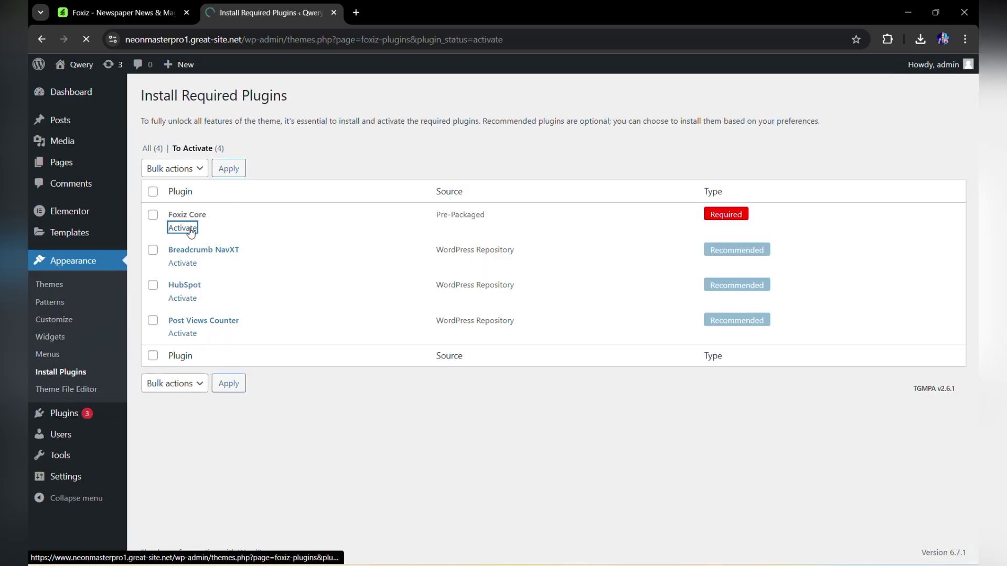
left_click(178, 257)
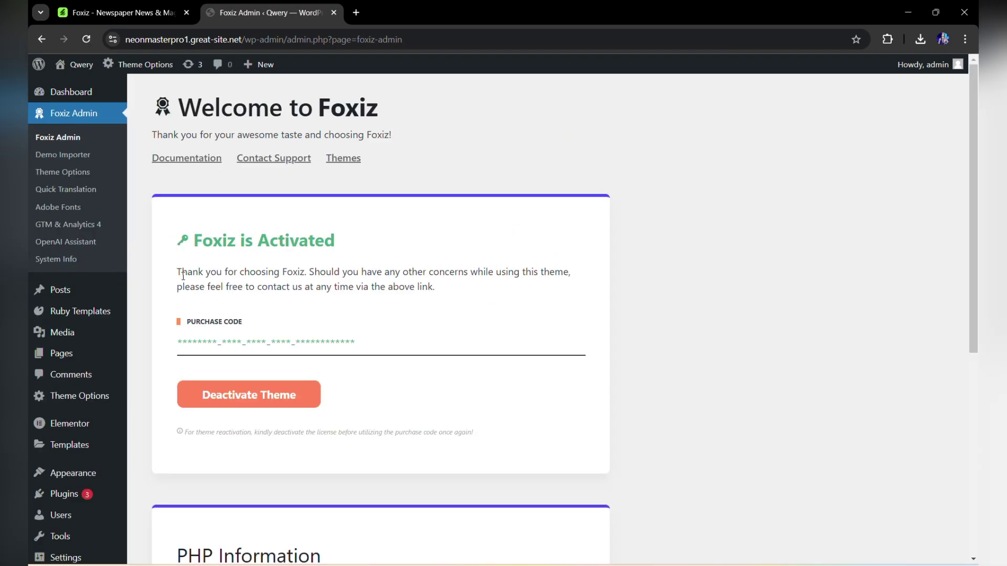
Return to the theme's required plugins list and activate the recommended HubSpot plugin
scroll(86, 364, "down", 3)
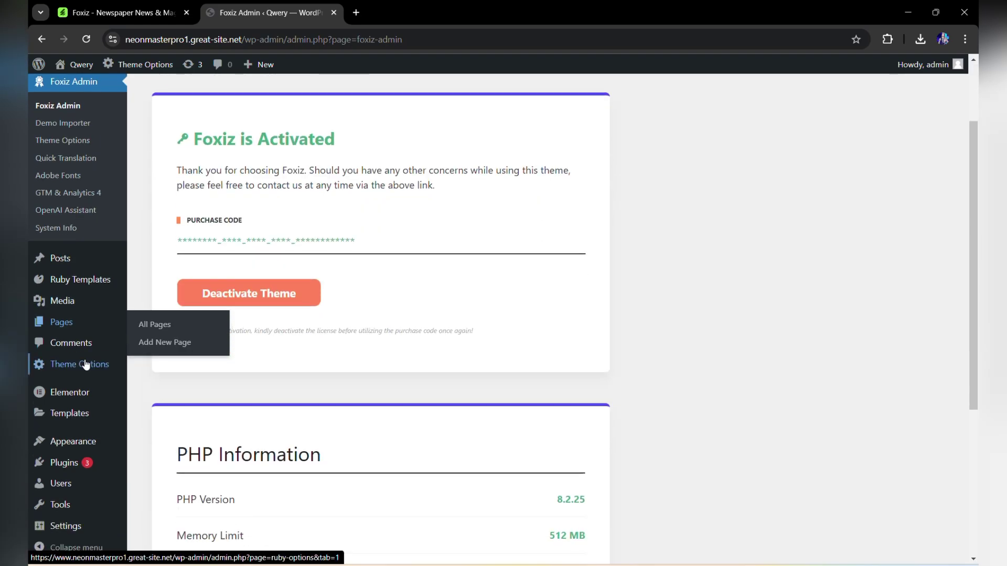
mouse_move(82, 383)
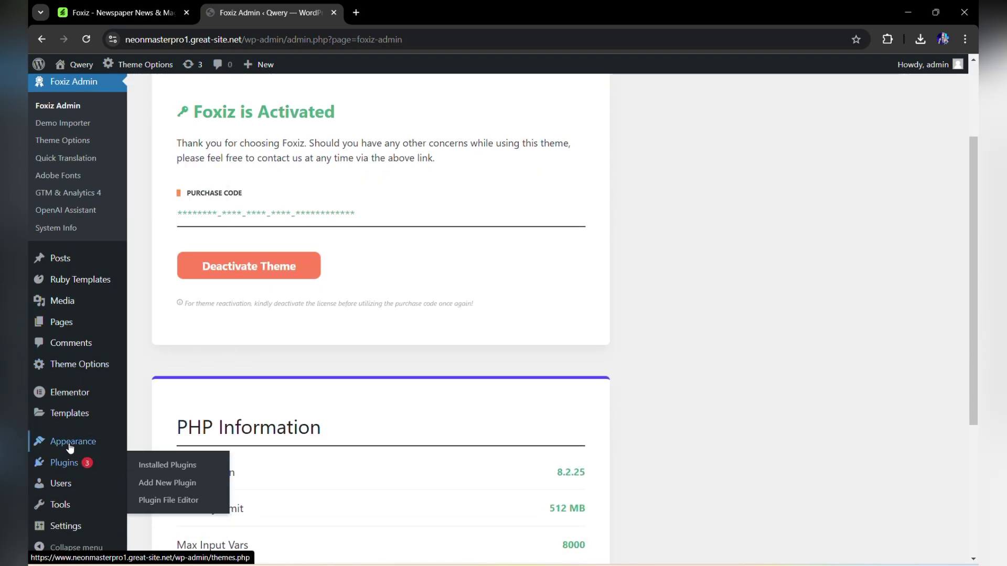
mouse_move(116, 450)
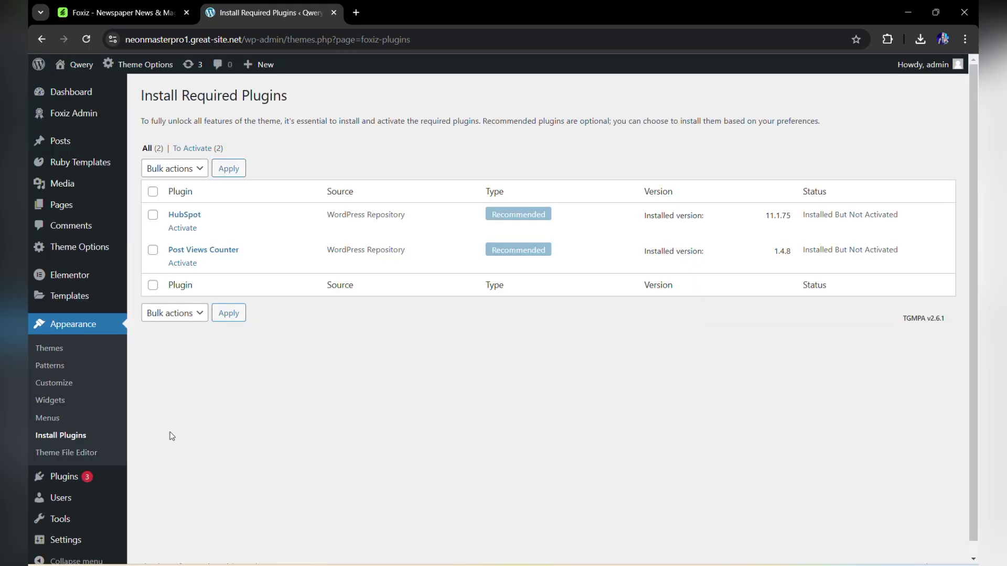
left_click(184, 228)
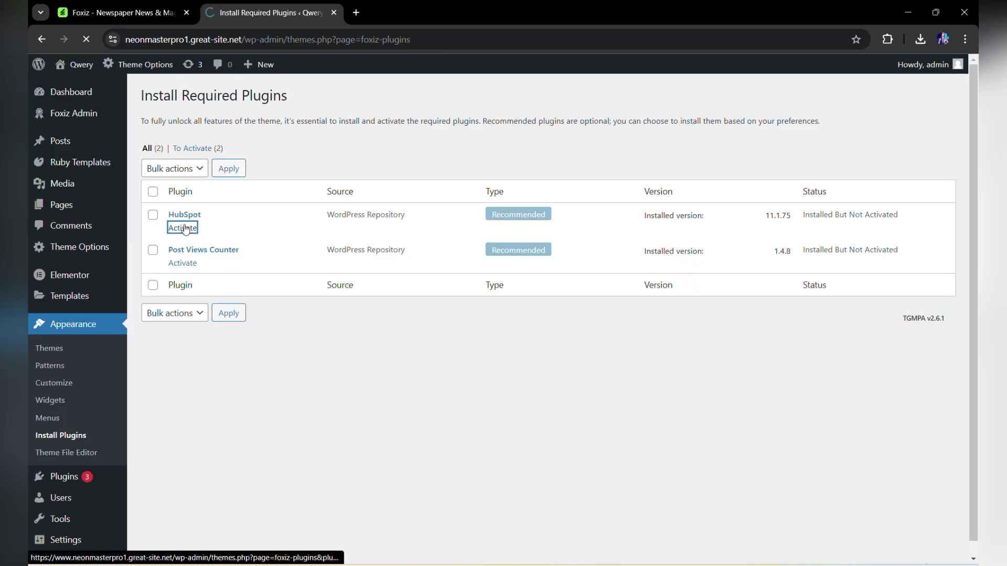
left_click(184, 258)
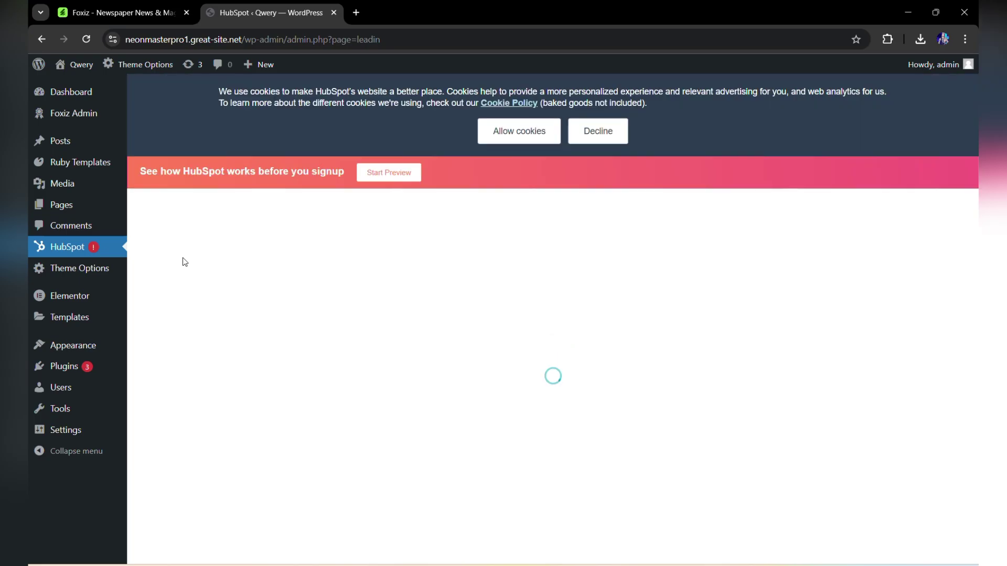
Reopen the theme's plugin list, activate Post Views Counter and return to the WordPress dashboard
mouse_move(62, 350)
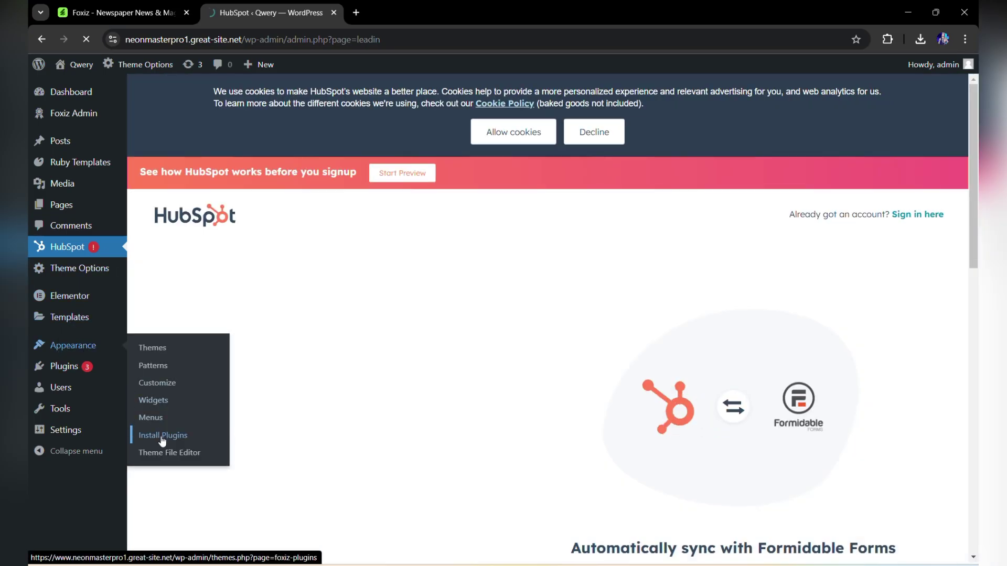
left_click(162, 436)
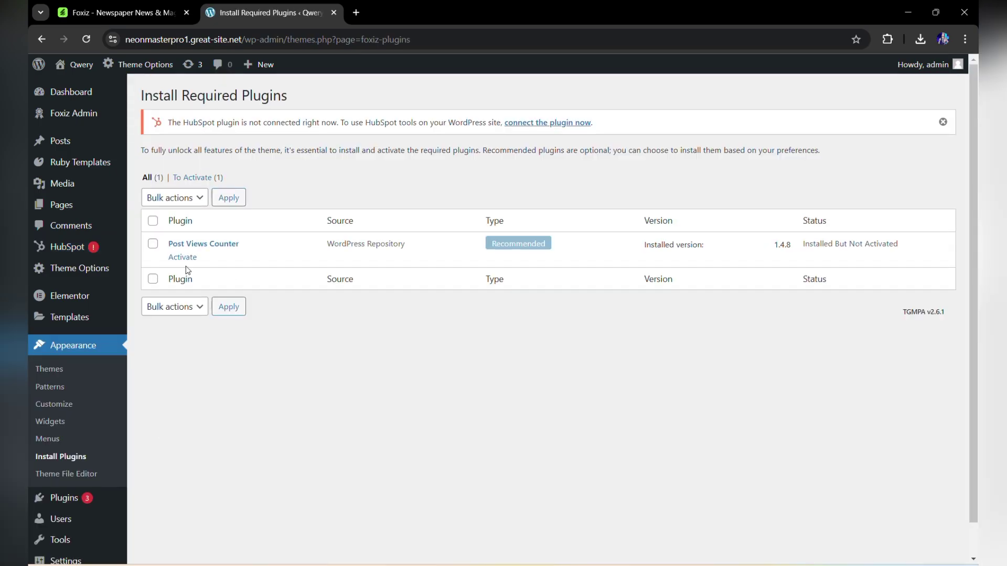
left_click(183, 258)
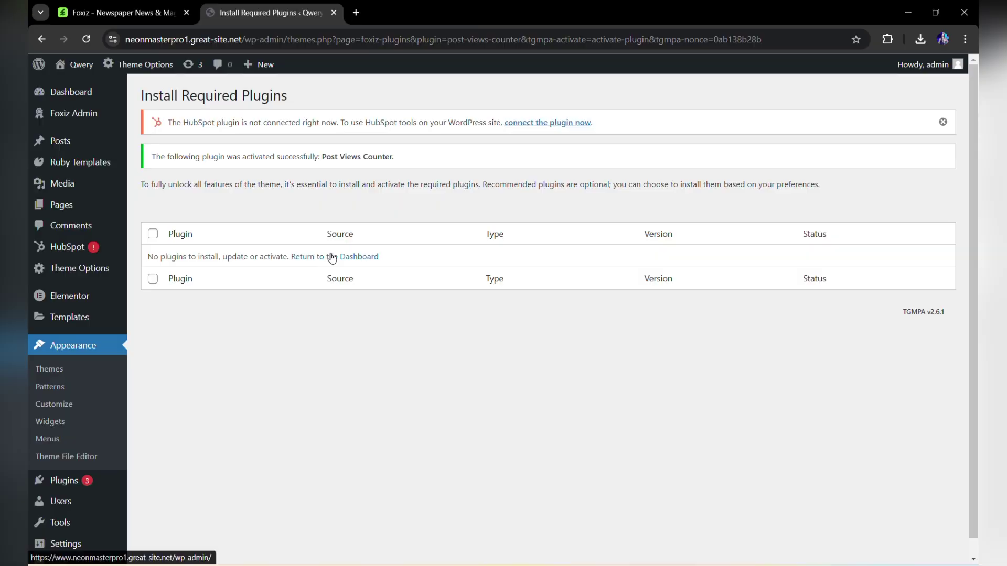
left_click(332, 256)
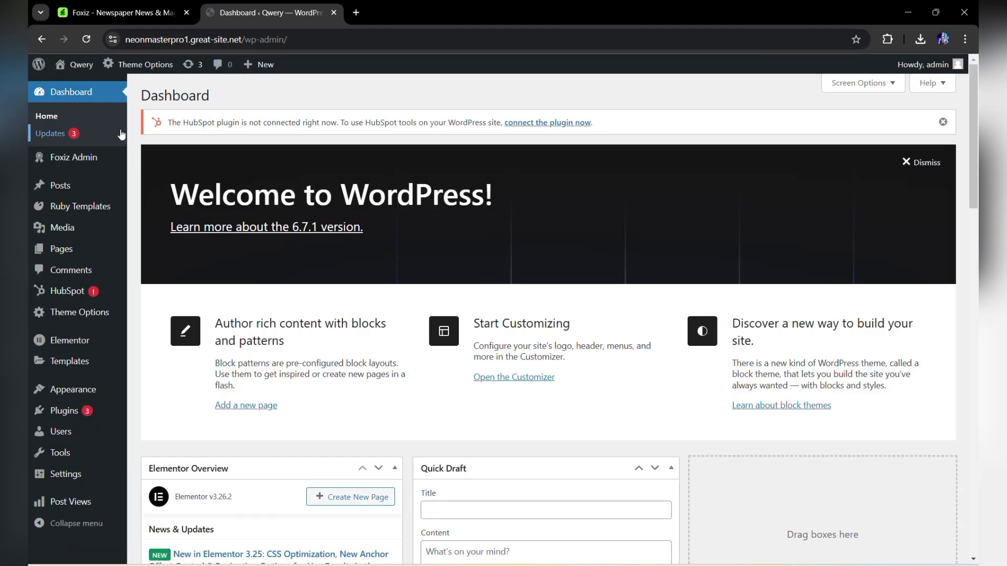
Open the Foxiz Admin page and review the theme's activation status and the server's PHP information
mouse_move(83, 164)
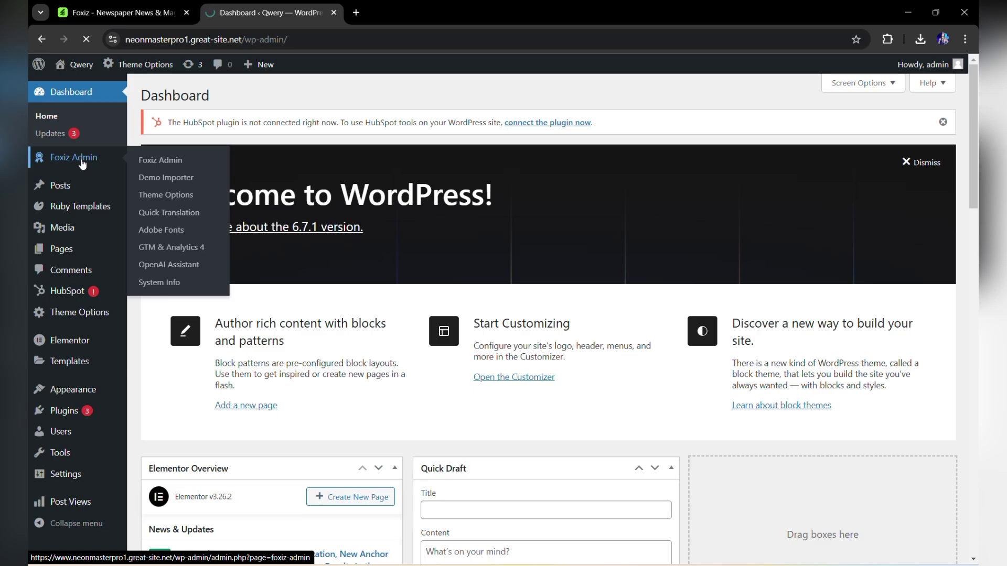
left_click(83, 164)
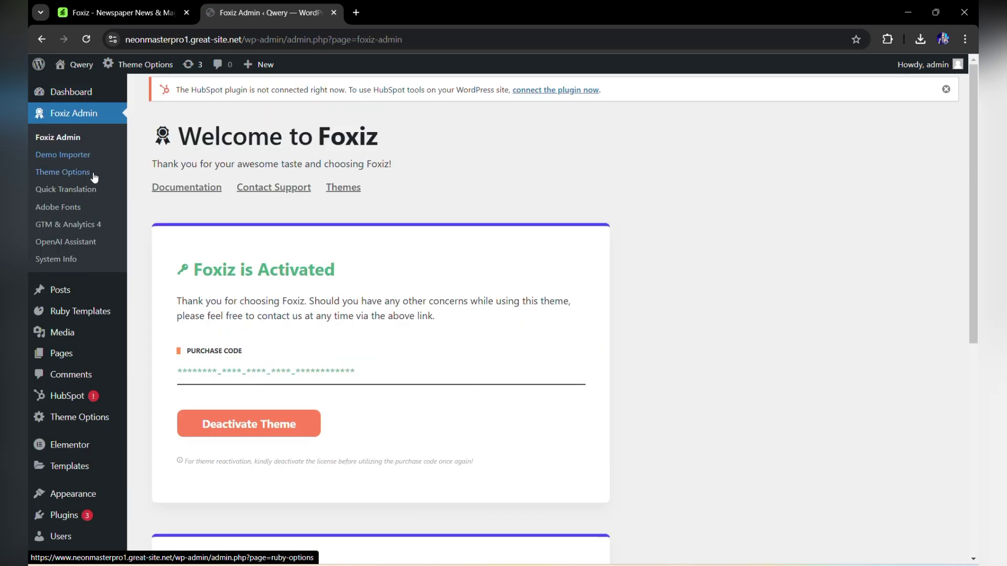
left_click_drag(178, 371, 376, 370)
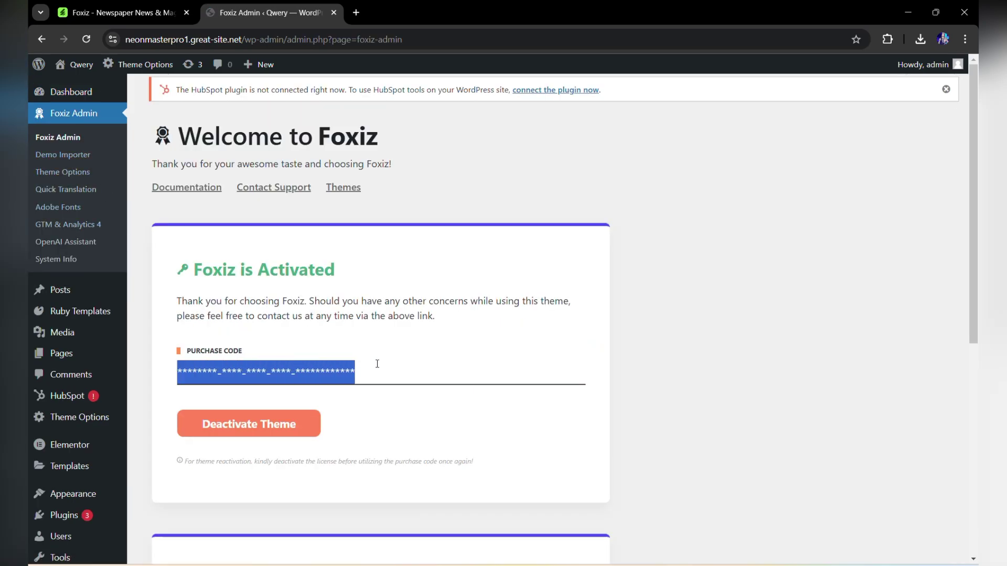
left_click_drag(189, 270, 344, 283)
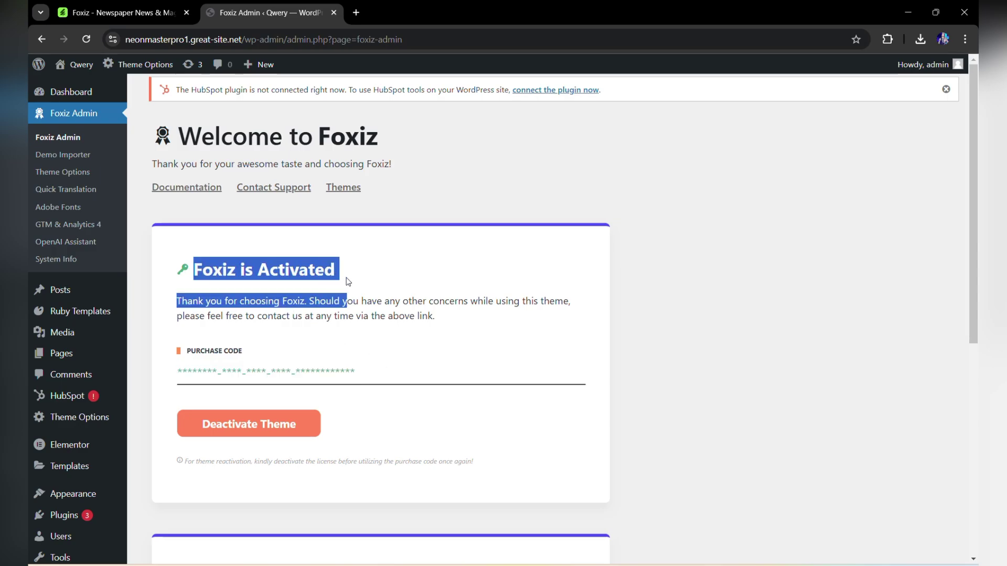
left_click(344, 282)
scroll(346, 281, "down", 2)
scroll(346, 278, "down", 5)
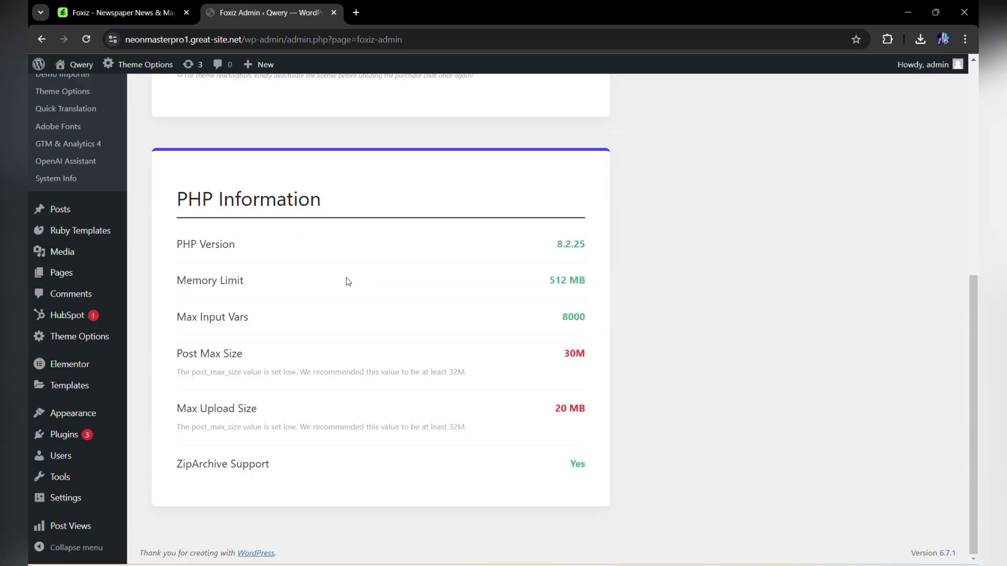
scroll(346, 281, "up", 6)
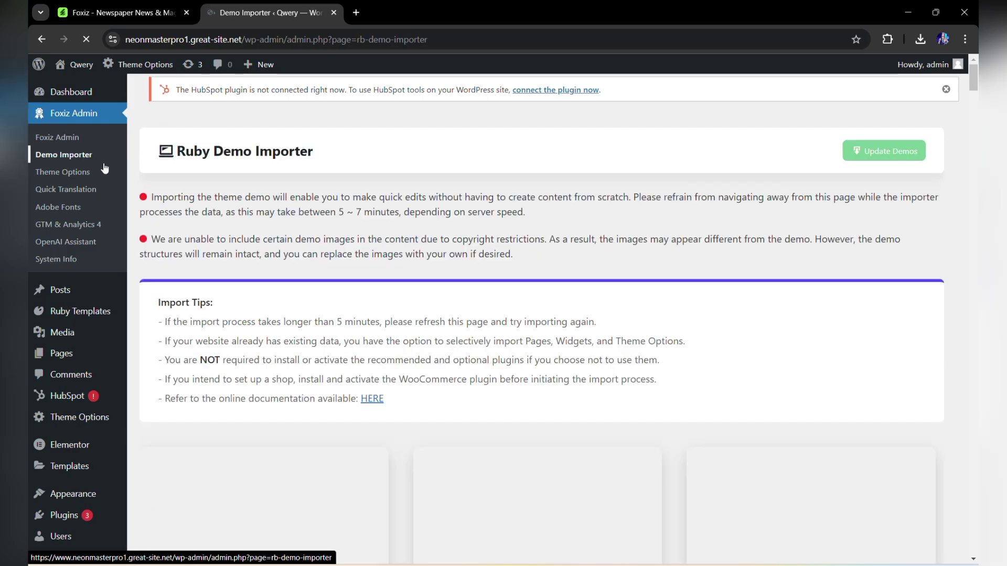
Look through the full range of ready-made Foxiz demos in the Demo Importer
scroll(329, 296, "down", 6)
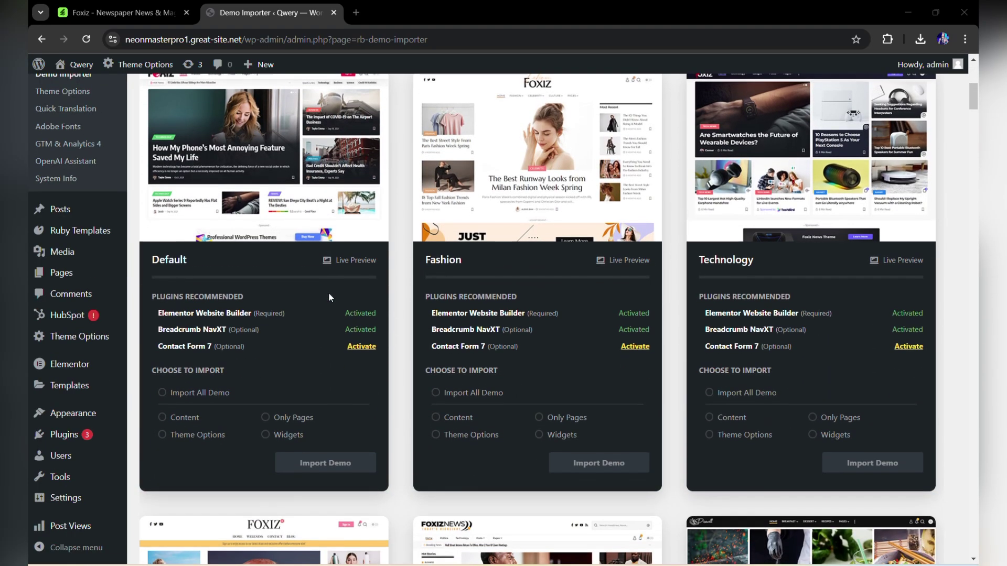
scroll(329, 296, "down", 7)
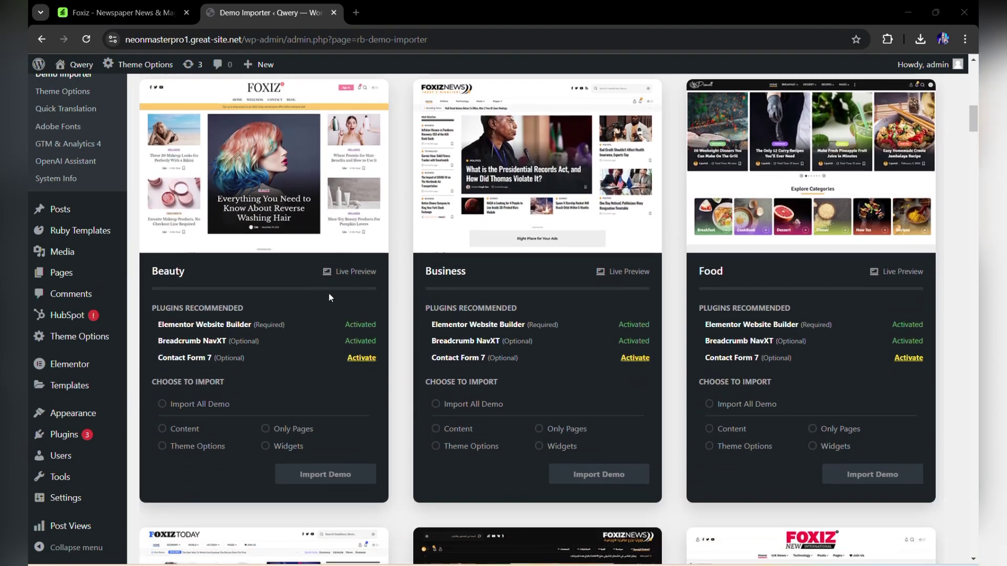
scroll(329, 297, "down", 10)
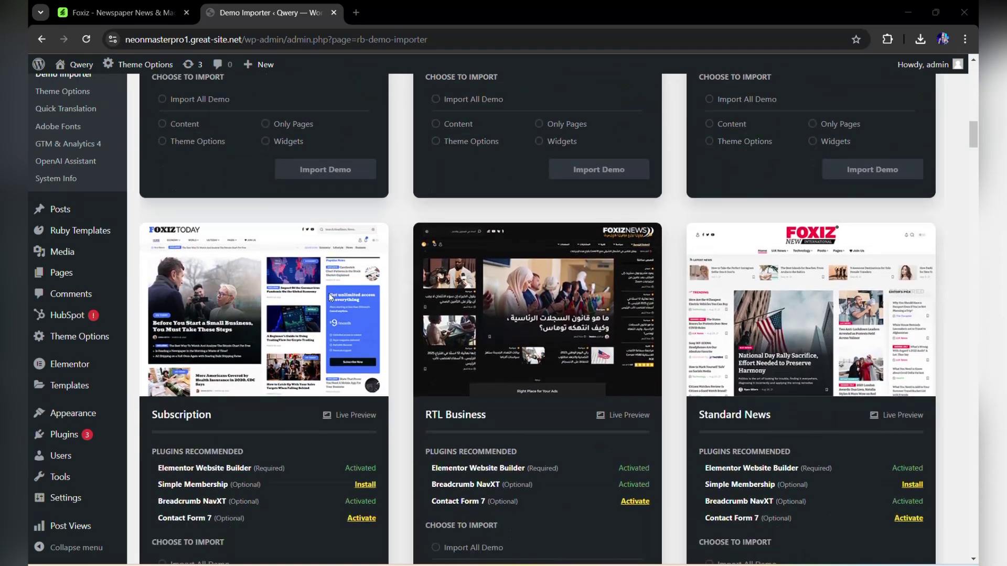
scroll(328, 298, "down", 1)
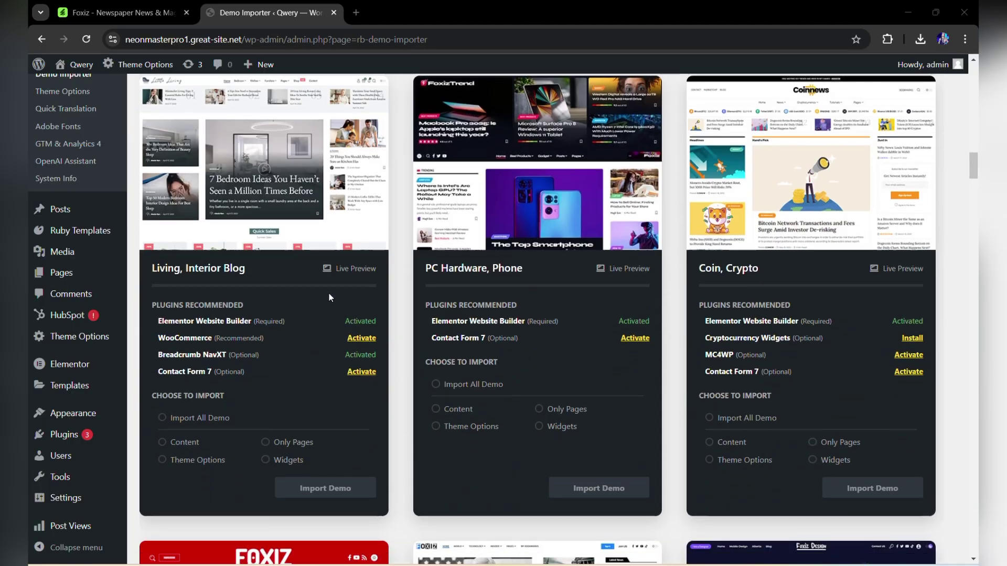
scroll(328, 294, "down", 8)
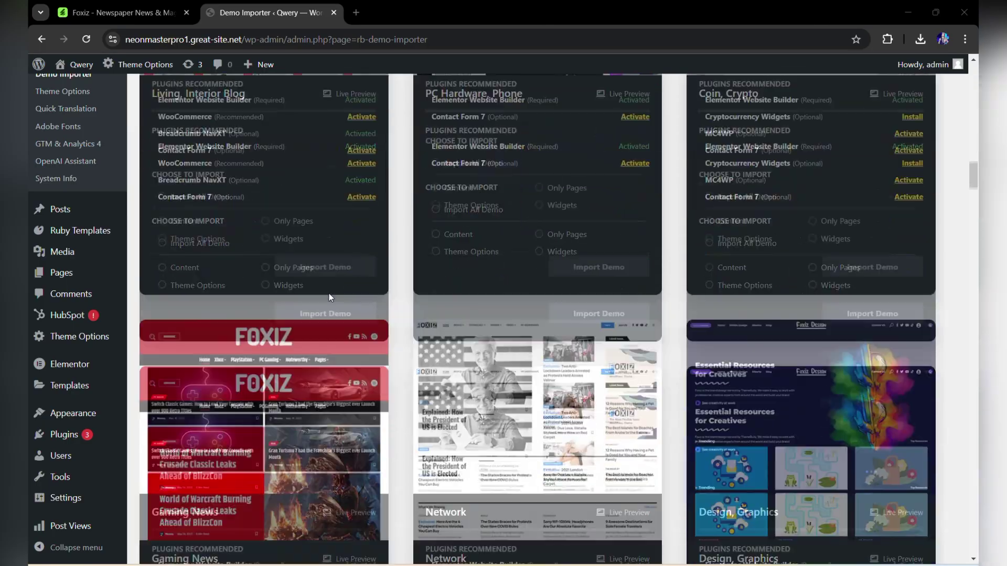
scroll(329, 294, "down", 14)
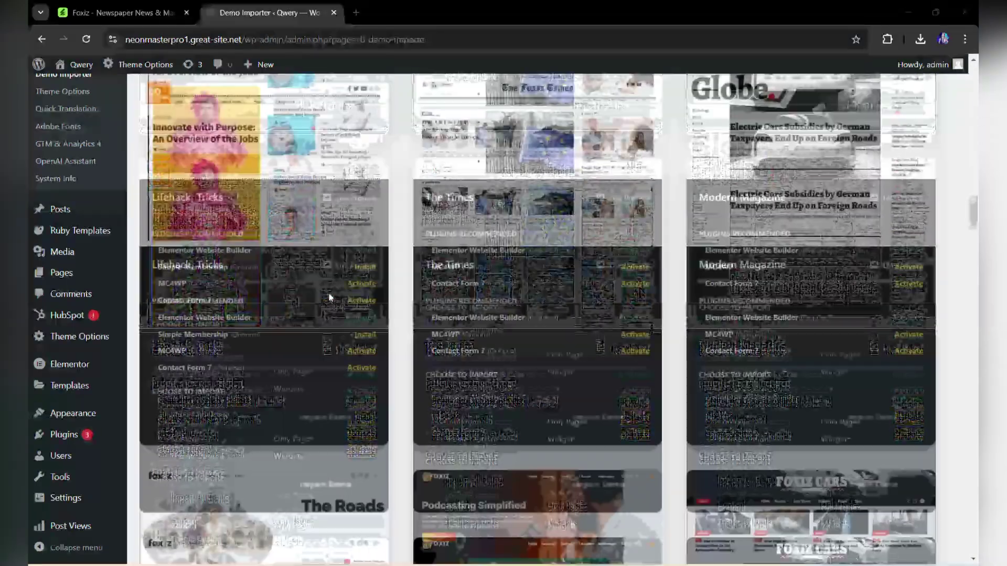
scroll(329, 297, "down", 10)
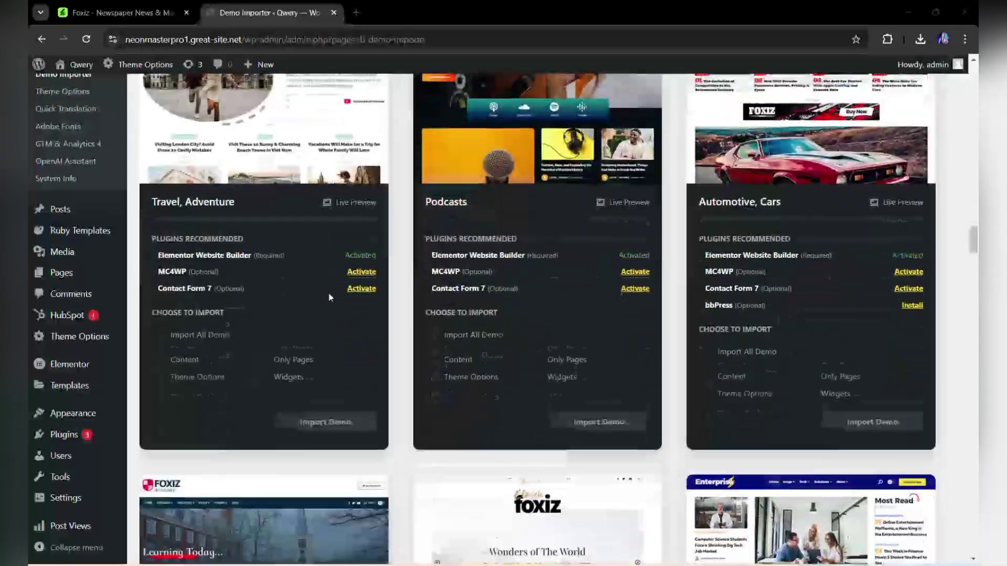
scroll(329, 297, "down", 15)
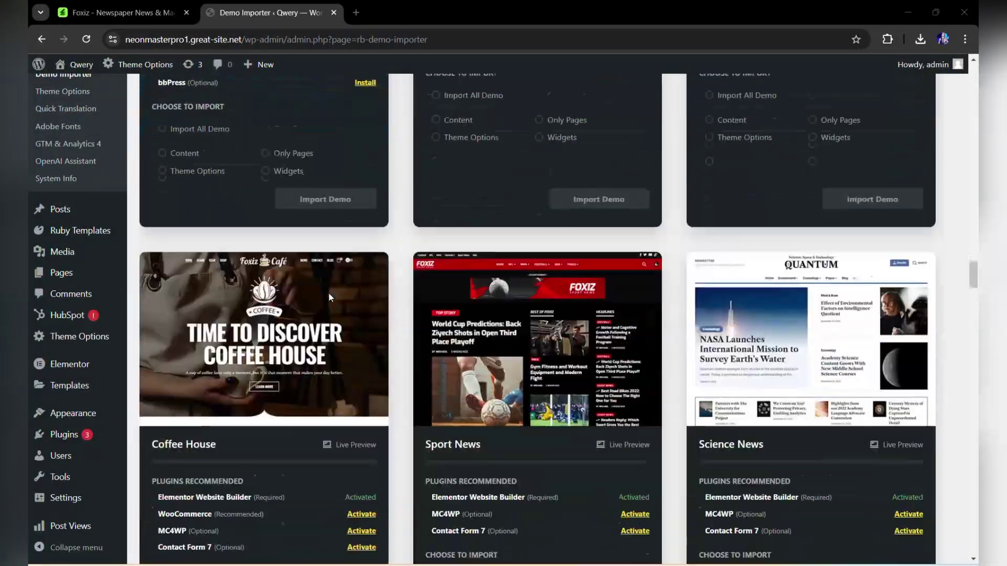
scroll(329, 296, "down", 15)
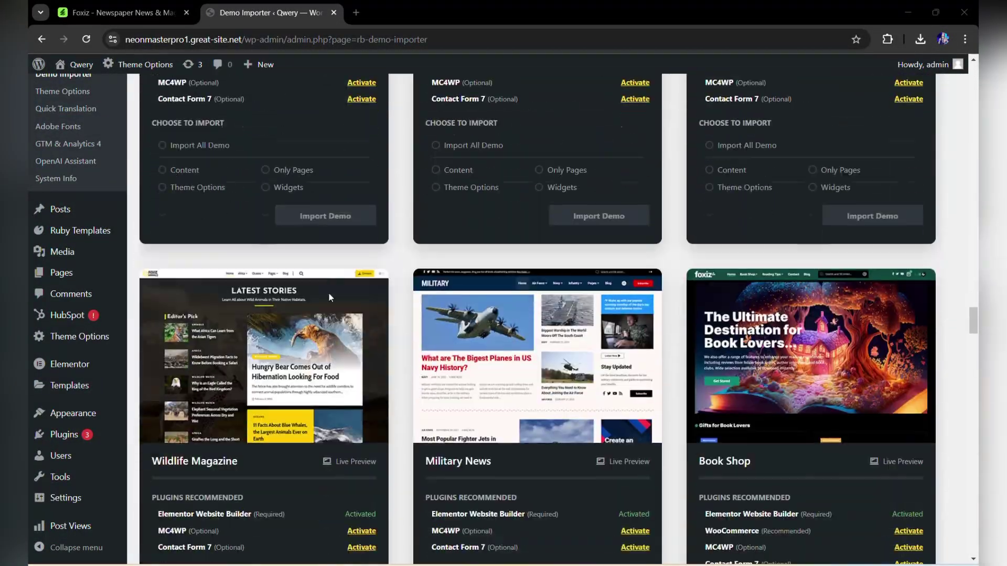
scroll(329, 293, "down", 14)
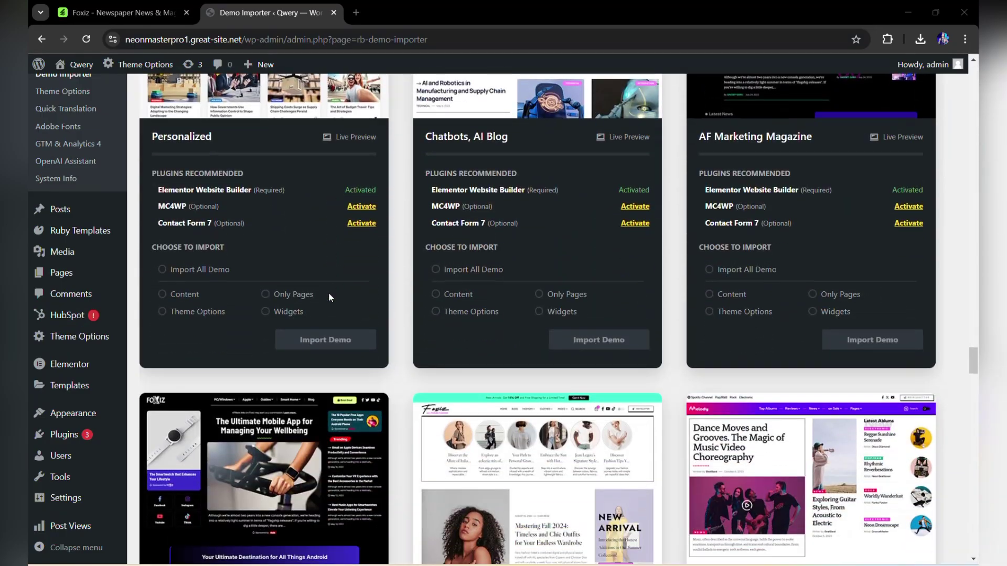
scroll(329, 297, "down", 14)
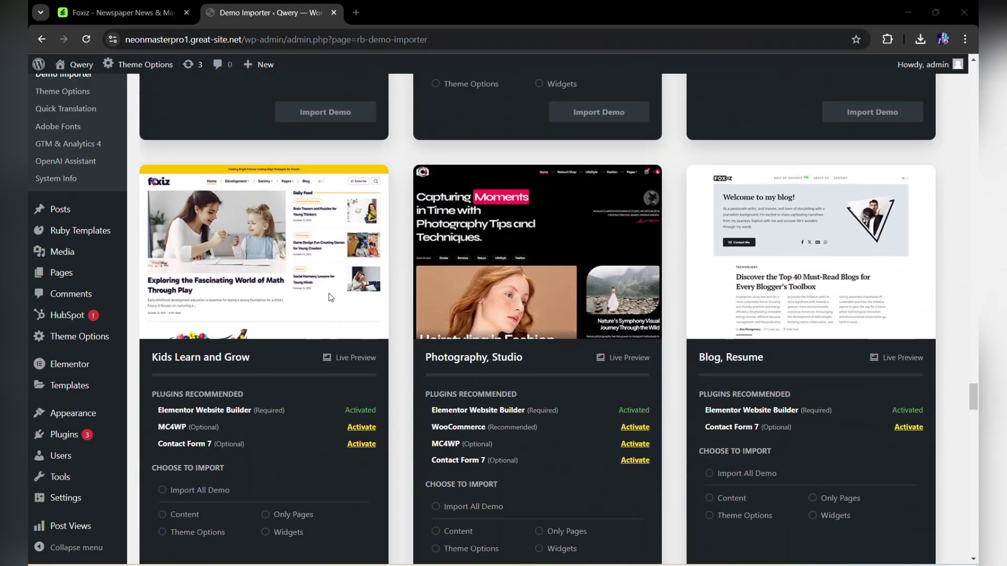
scroll(329, 297, "down", 12)
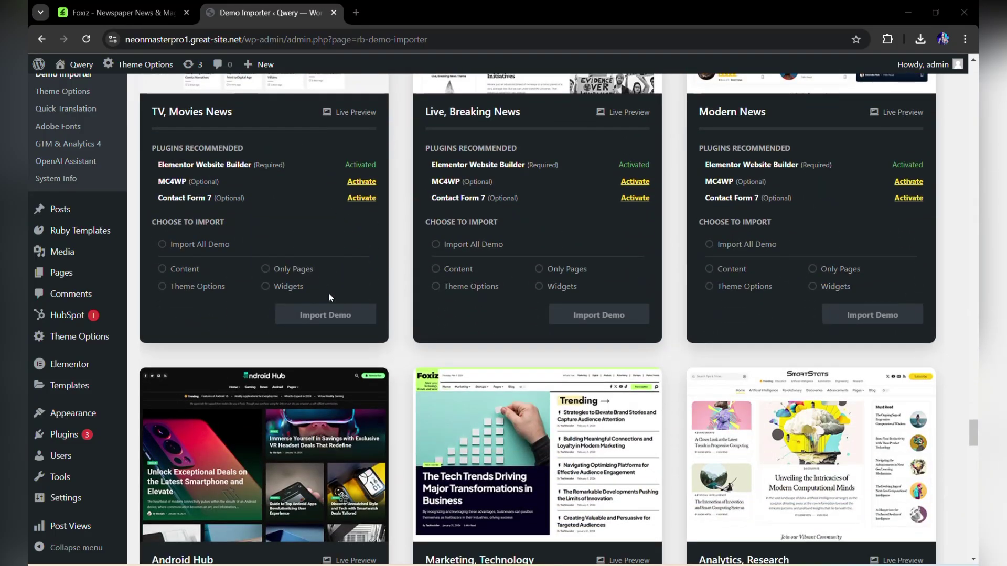
scroll(328, 294, "down", 12)
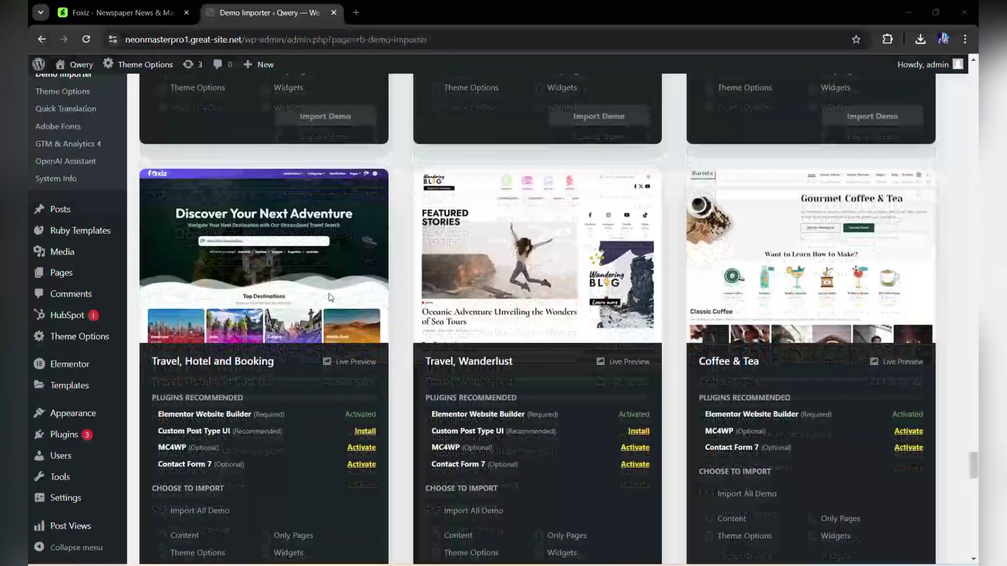
scroll(330, 298, "down", 12)
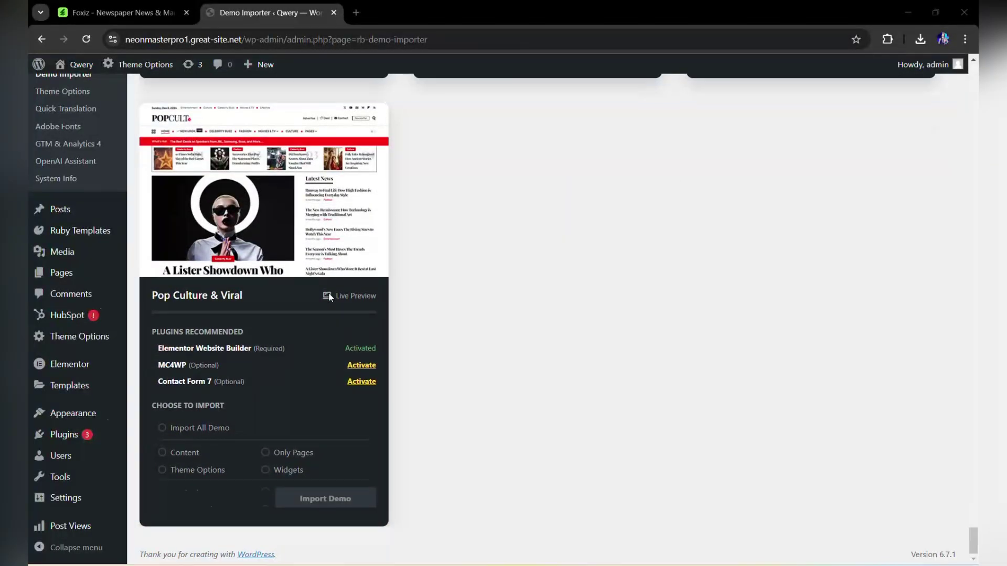
scroll(329, 297, "up", 20)
scroll(328, 296, "up", 20)
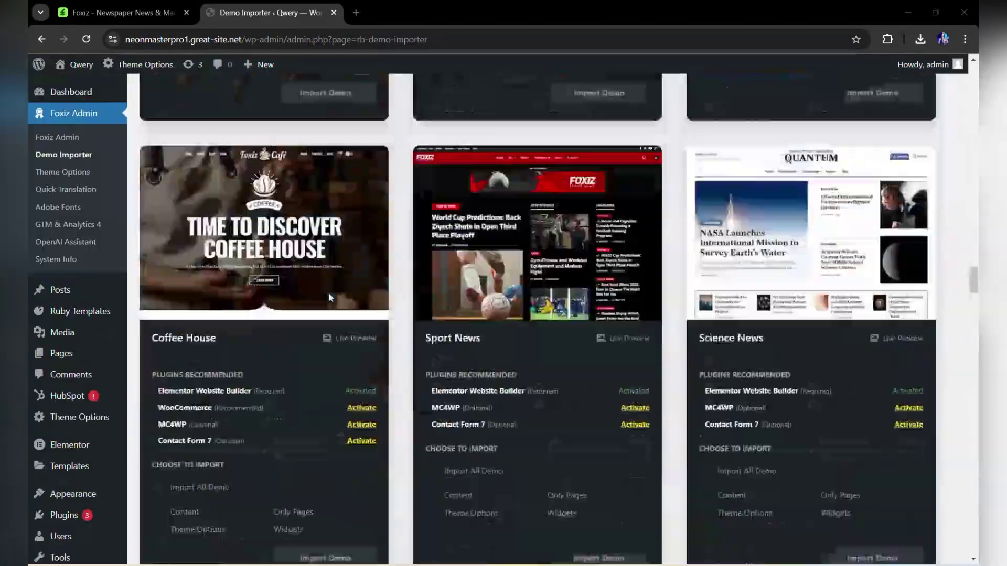
scroll(328, 297, "up", 15)
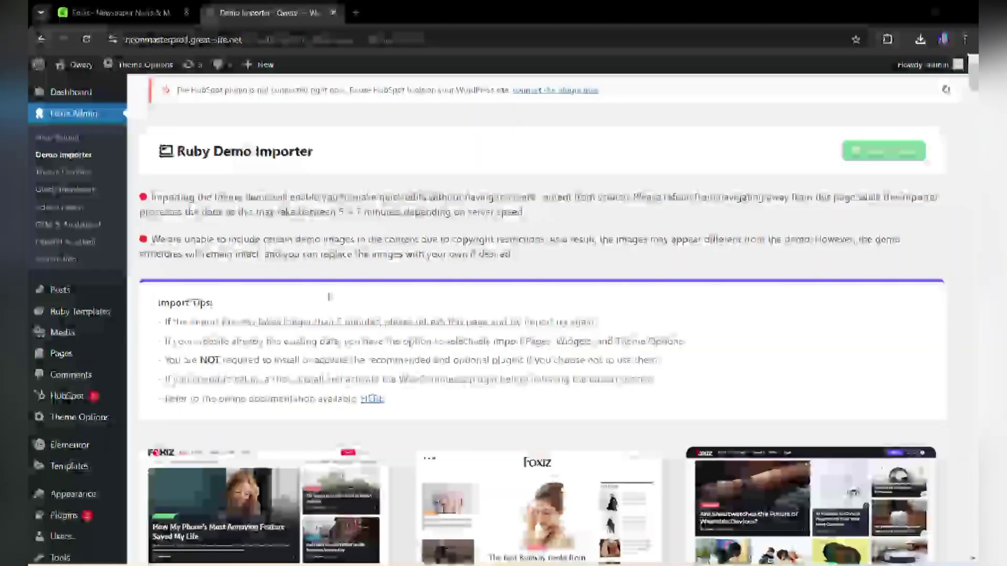
Choose Import All Demo for the Default demo, covering content, pages, theme options and widgets
scroll(329, 297, "down", 5)
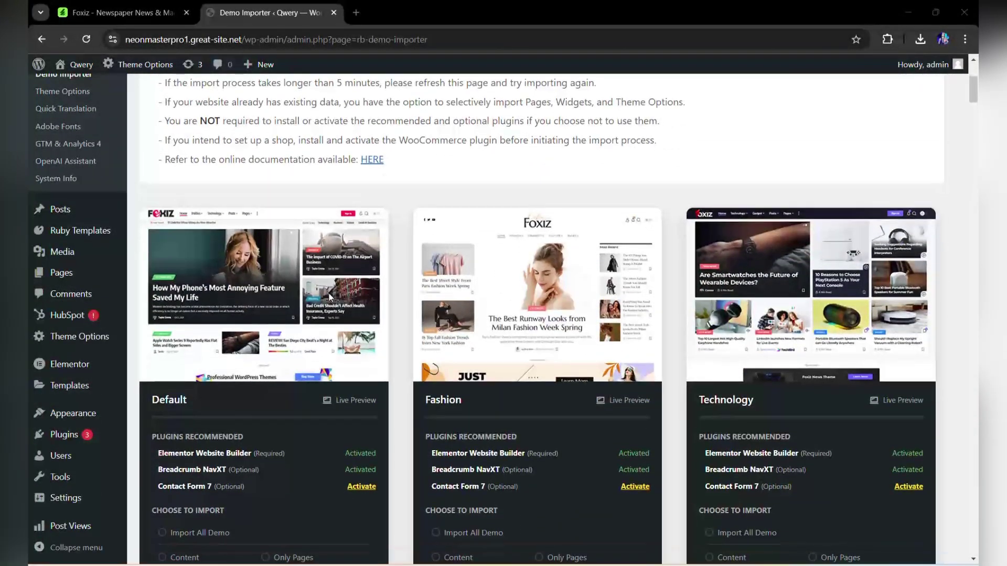
scroll(329, 296, "down", 1)
scroll(329, 298, "down", 1)
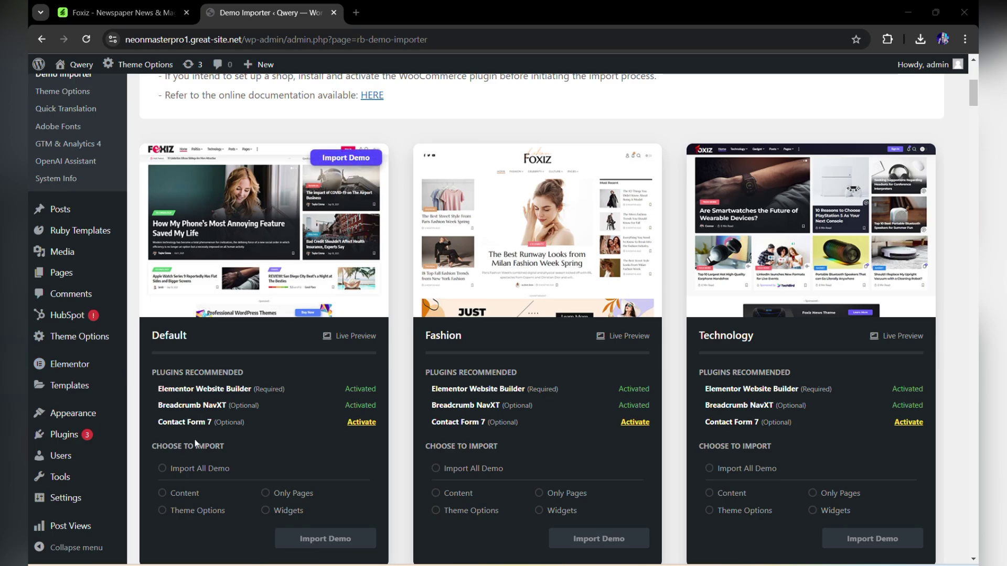
left_click(164, 468)
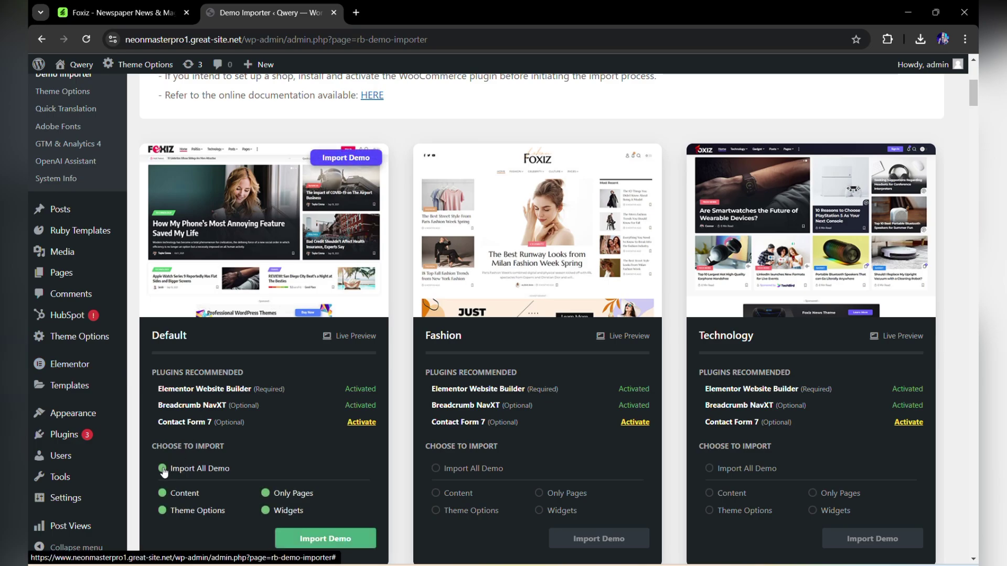
scroll(287, 441, "down", 1)
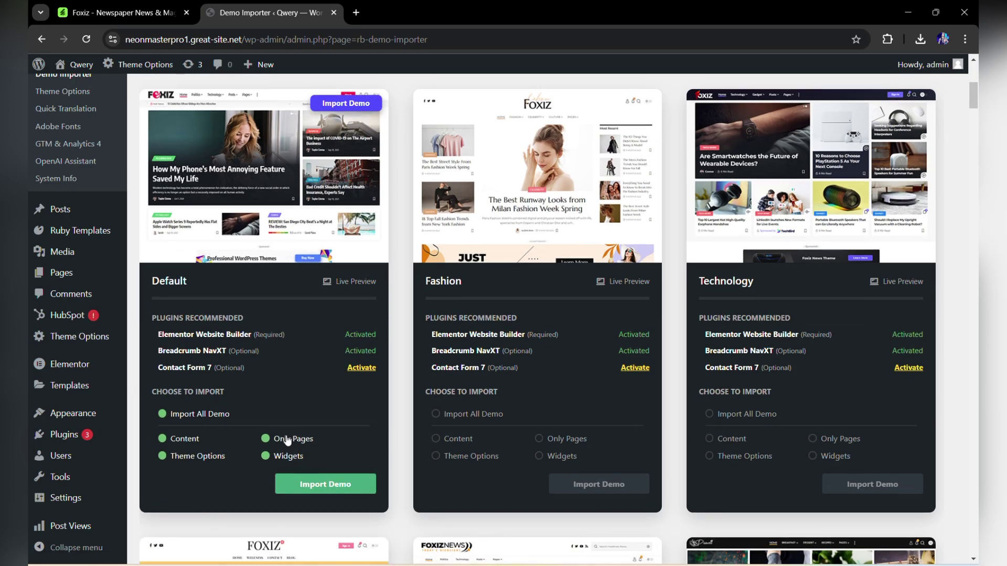
Start importing the Default demo and confirm the demo content import
left_click(337, 487)
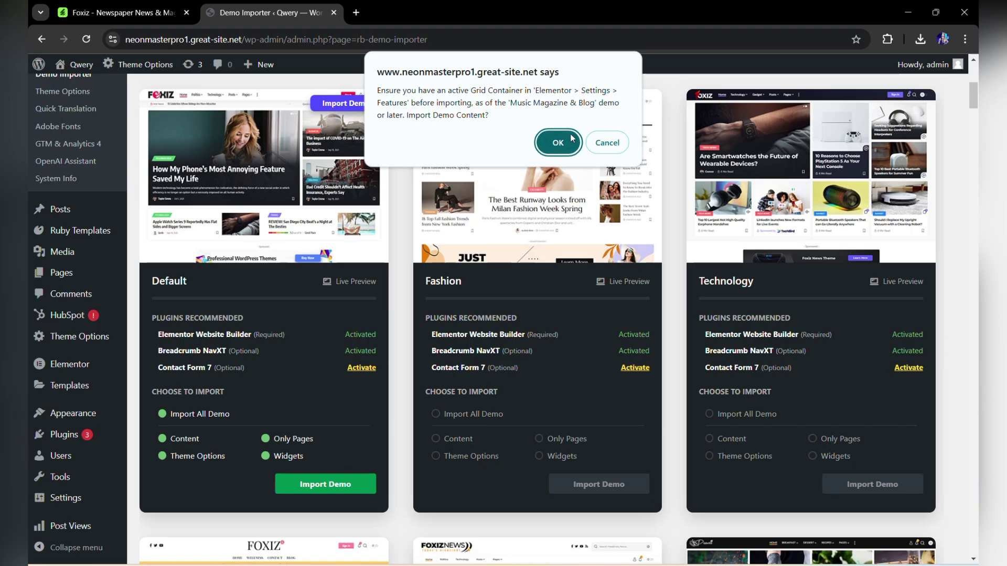
left_click(557, 142)
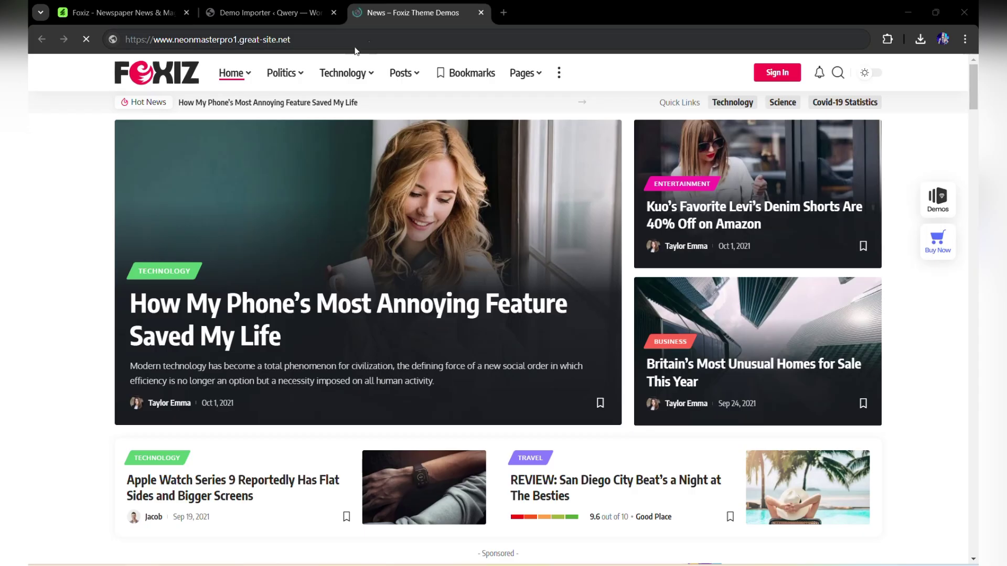
Preview the homepage's header navigation menus and try its dark mode, switching back to light mode
mouse_move(251, 87)
mouse_move(300, 80)
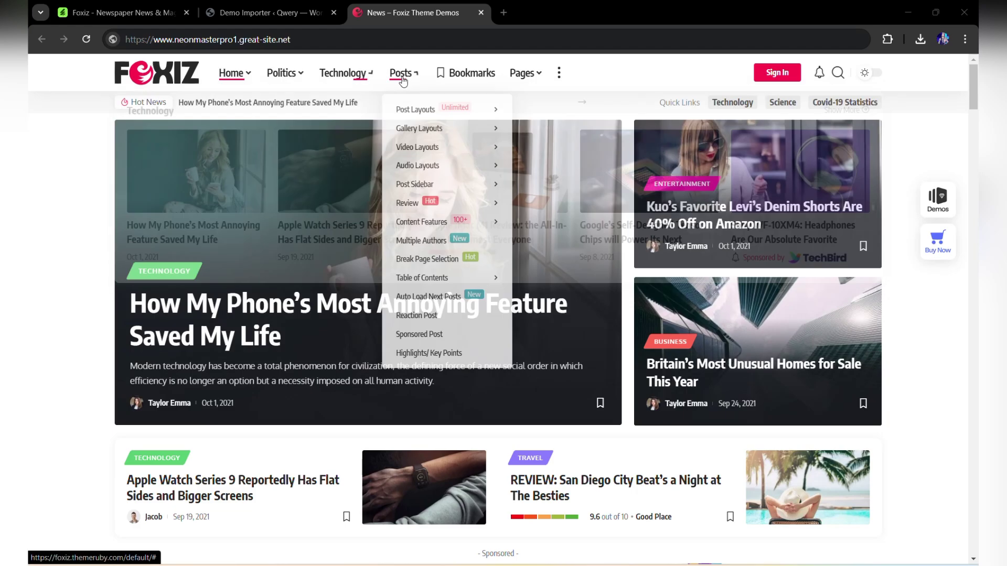
mouse_move(533, 76)
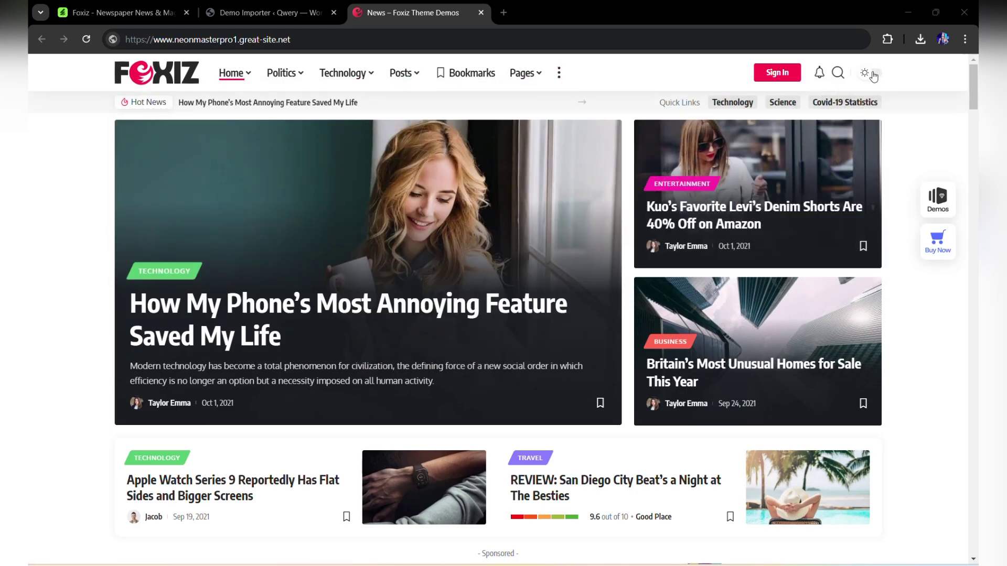
left_click(873, 75)
left_click(873, 75)
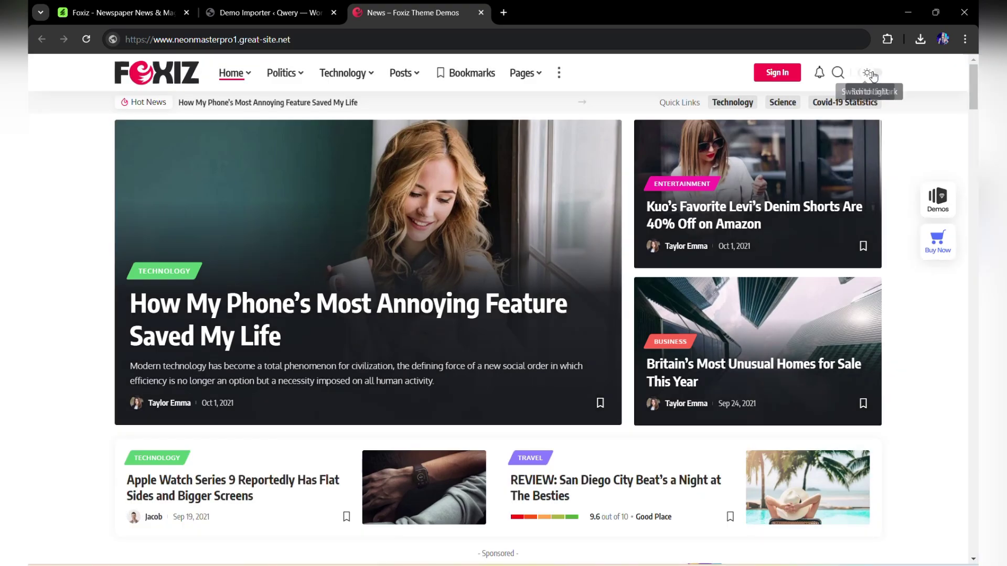
Examine the homepage's sections from Editor's Pick down to the footer, dismissing the Join Us newsletter popup
scroll(623, 263, "down", 7)
scroll(624, 262, "down", 3)
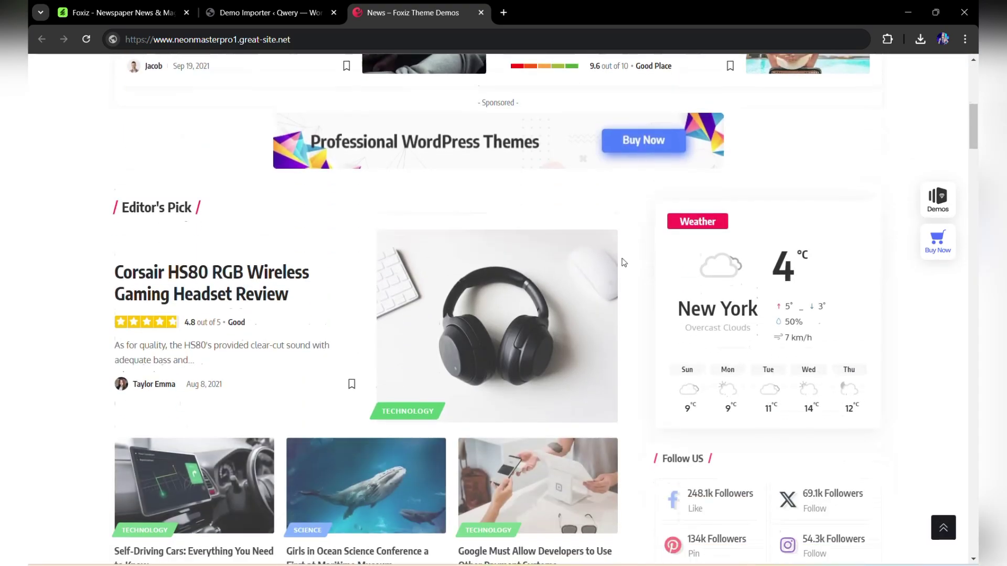
scroll(432, 423, "down", 11)
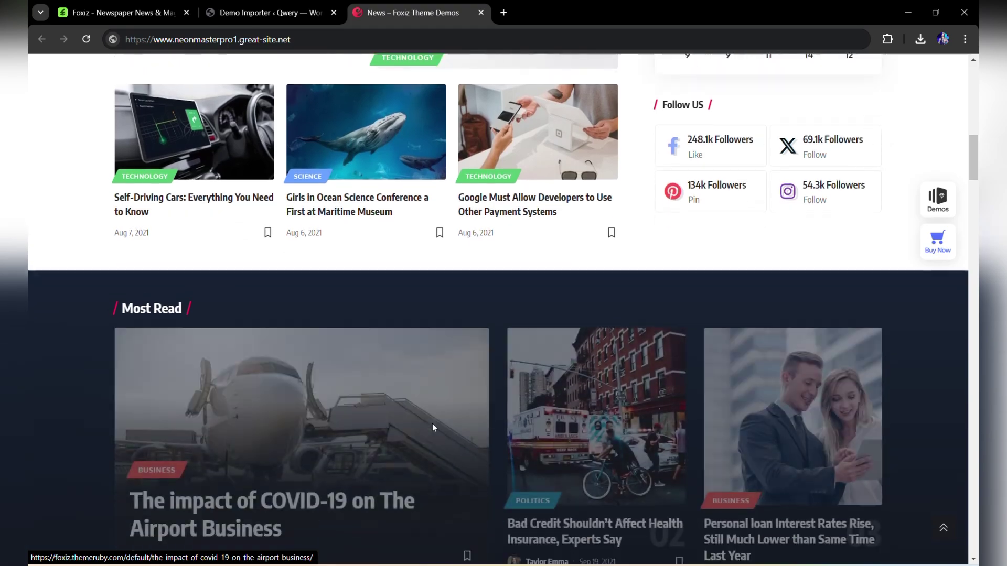
scroll(432, 423, "down", 4)
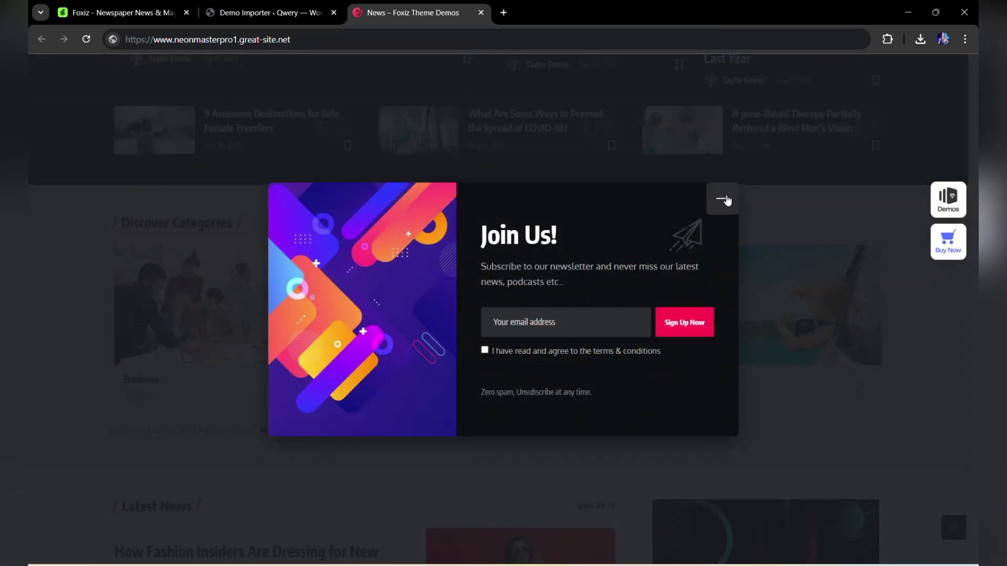
left_click(724, 200)
scroll(499, 401, "down", 7)
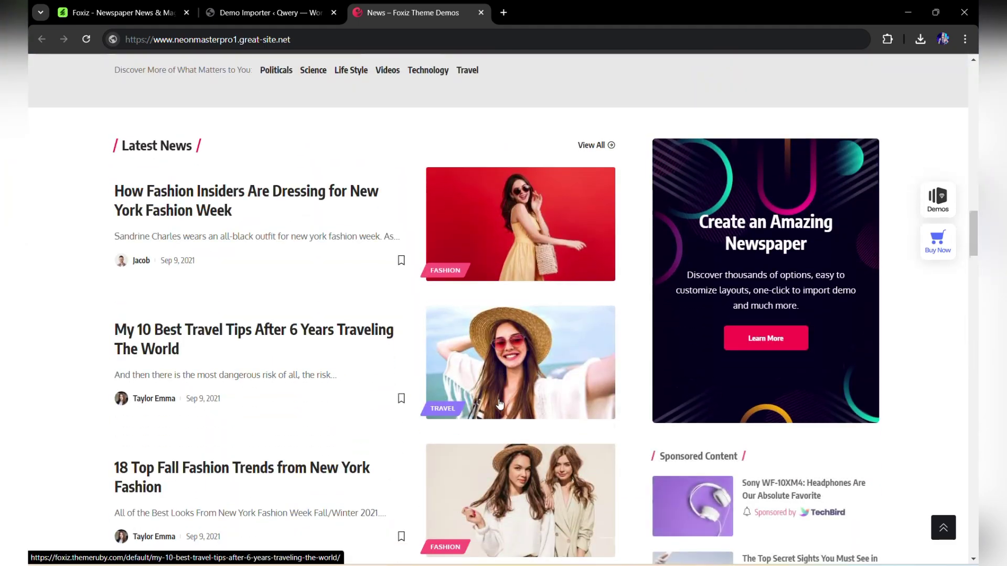
scroll(499, 404, "down", 17)
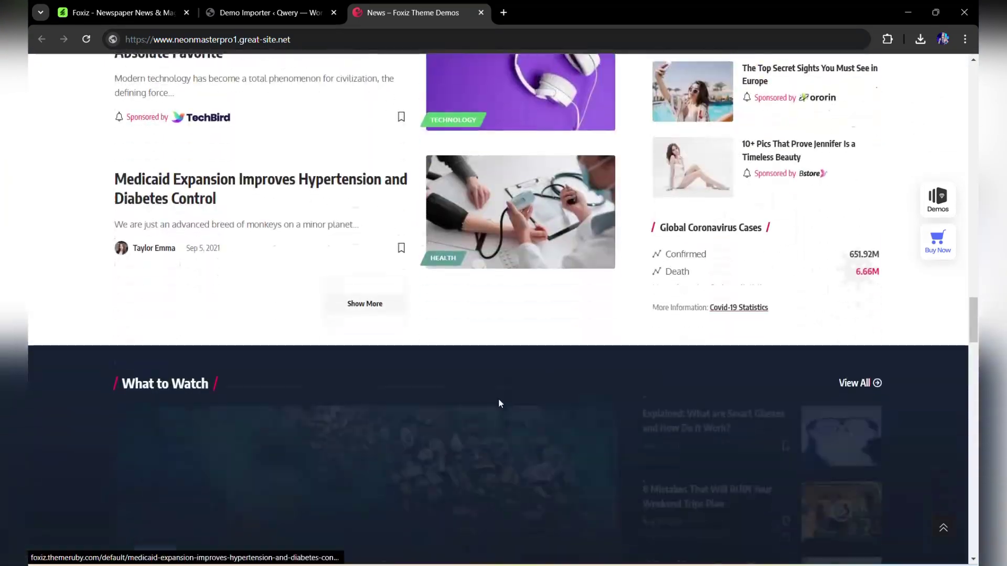
scroll(499, 403, "down", 16)
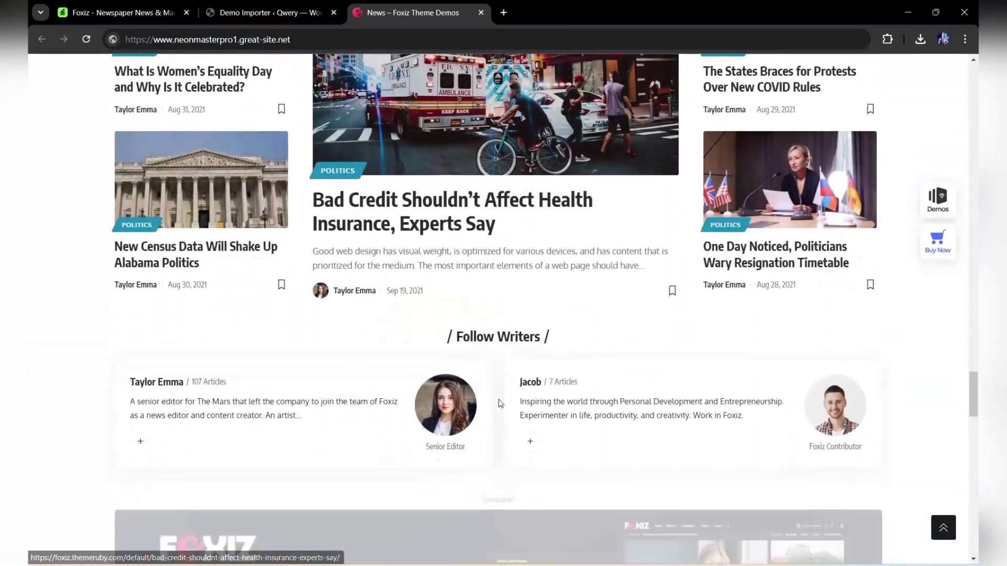
scroll(500, 403, "down", 12)
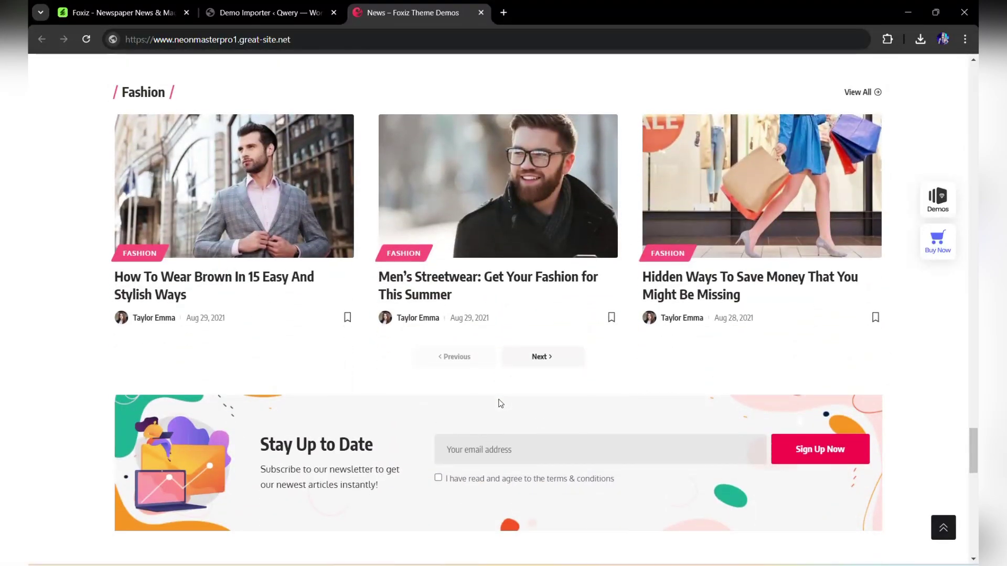
scroll(500, 403, "down", 17)
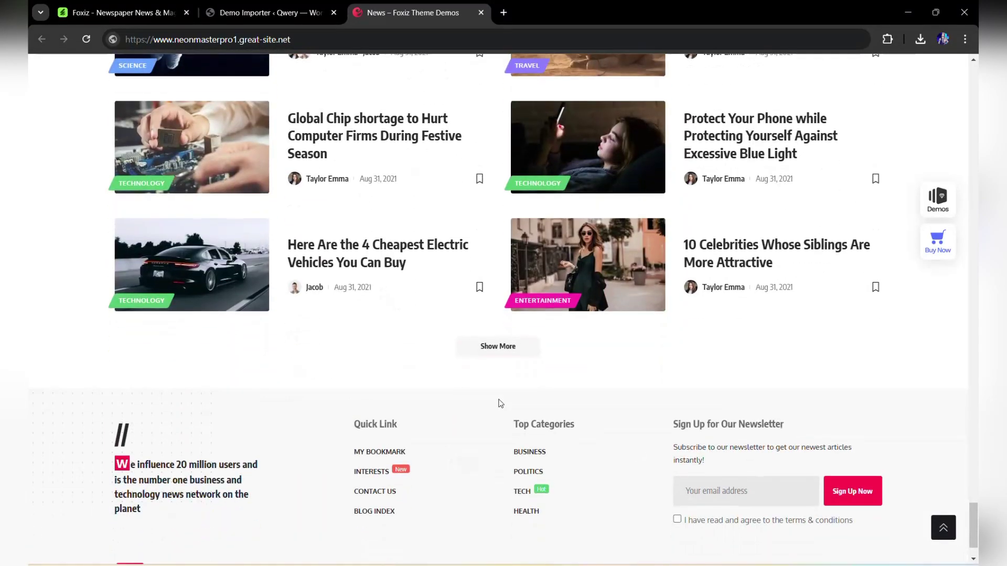
Return to the homepage's header and switch the site to dark mode
scroll(500, 403, "up", 20)
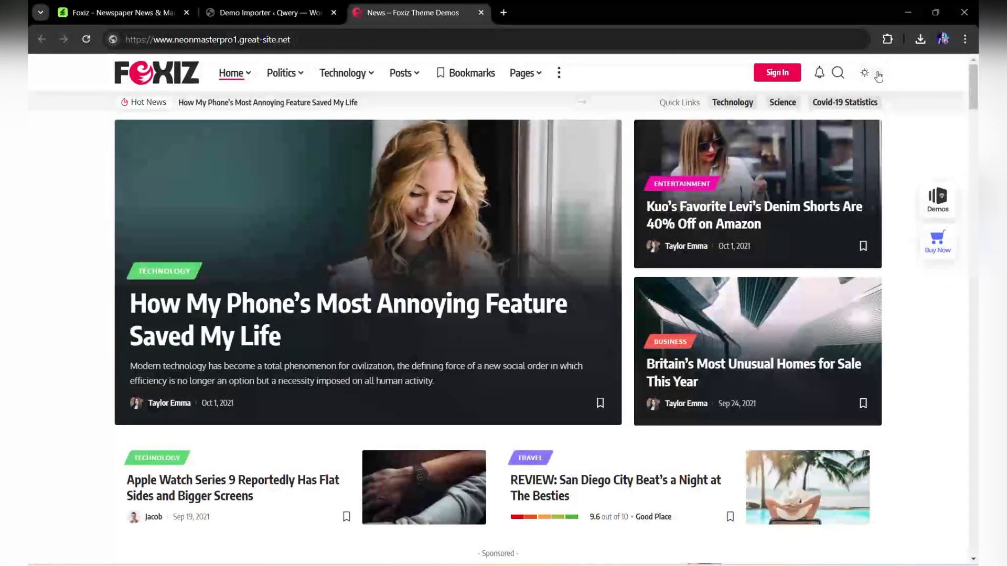
left_click(879, 77)
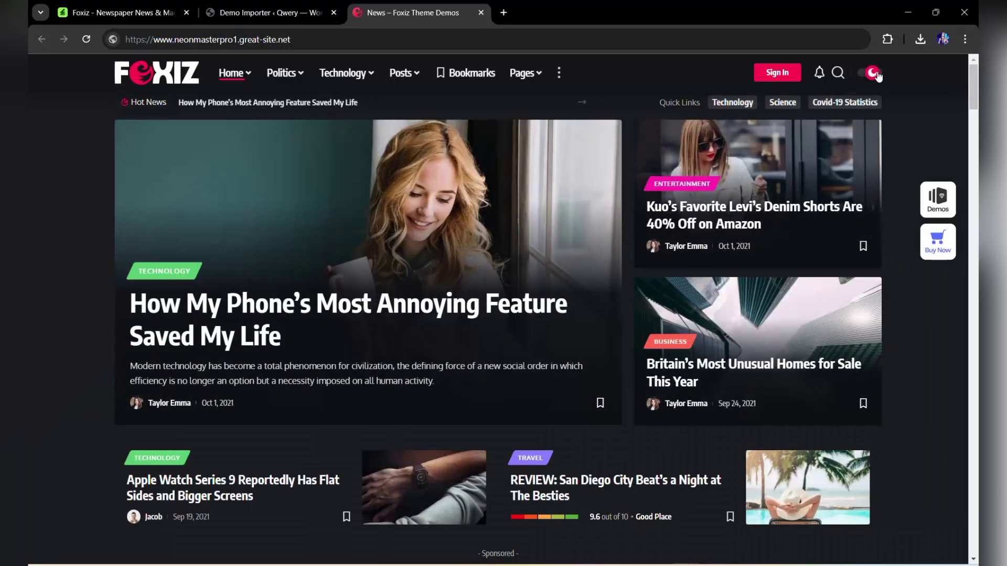